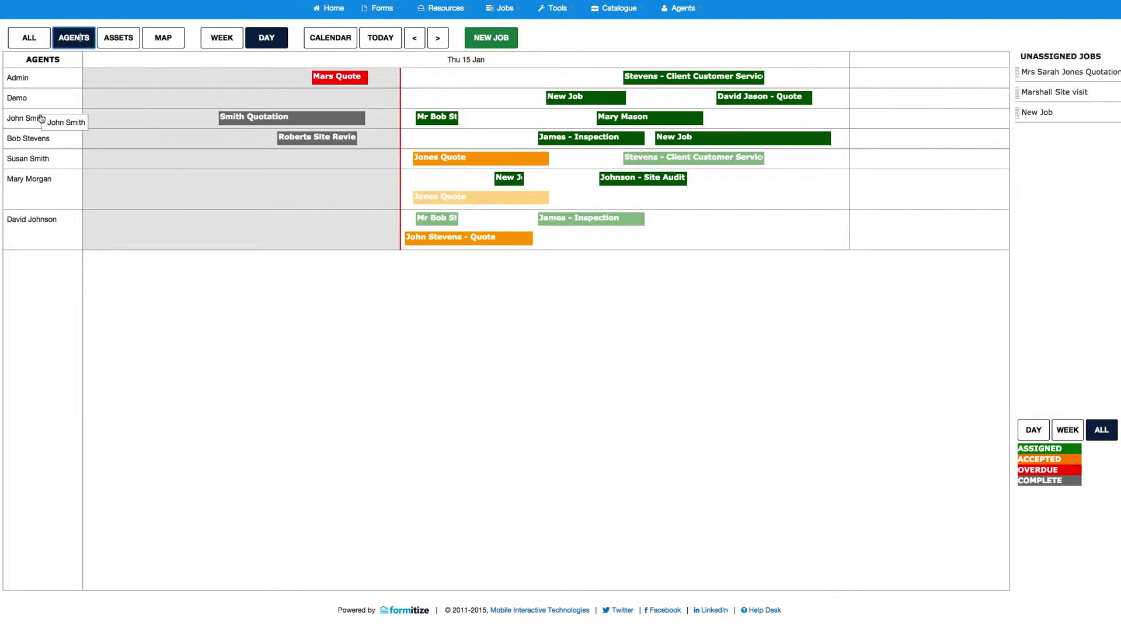
Start a new job in the Admin row on 15 Jan 2015, starting at about 13:22 and lasting about 48 minutes
{"action": "mouse_move", "coordinate": [304, 119]}
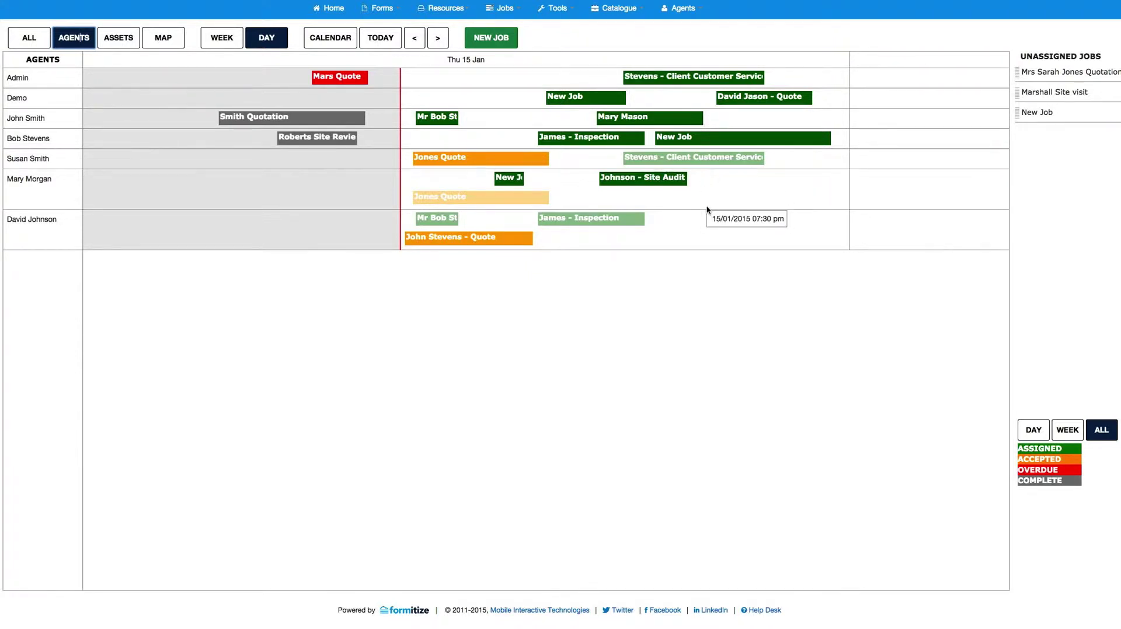
{"action": "mouse_move", "coordinate": [644, 181]}
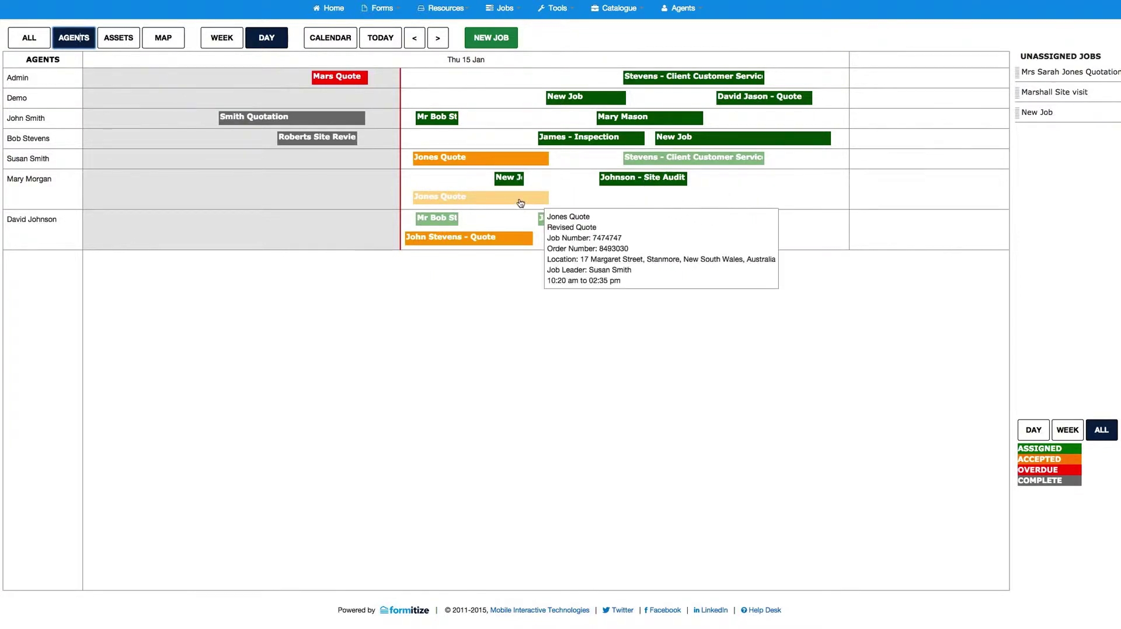
{"action": "mouse_move", "coordinate": [490, 163]}
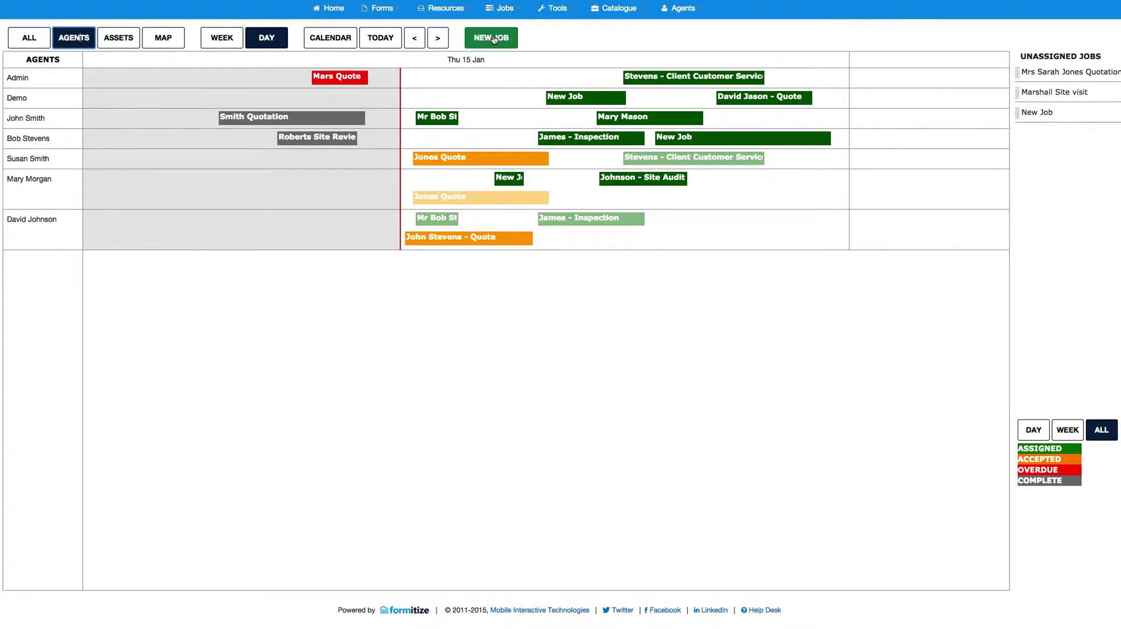
{"action": "left_click", "coordinate": [510, 75]}
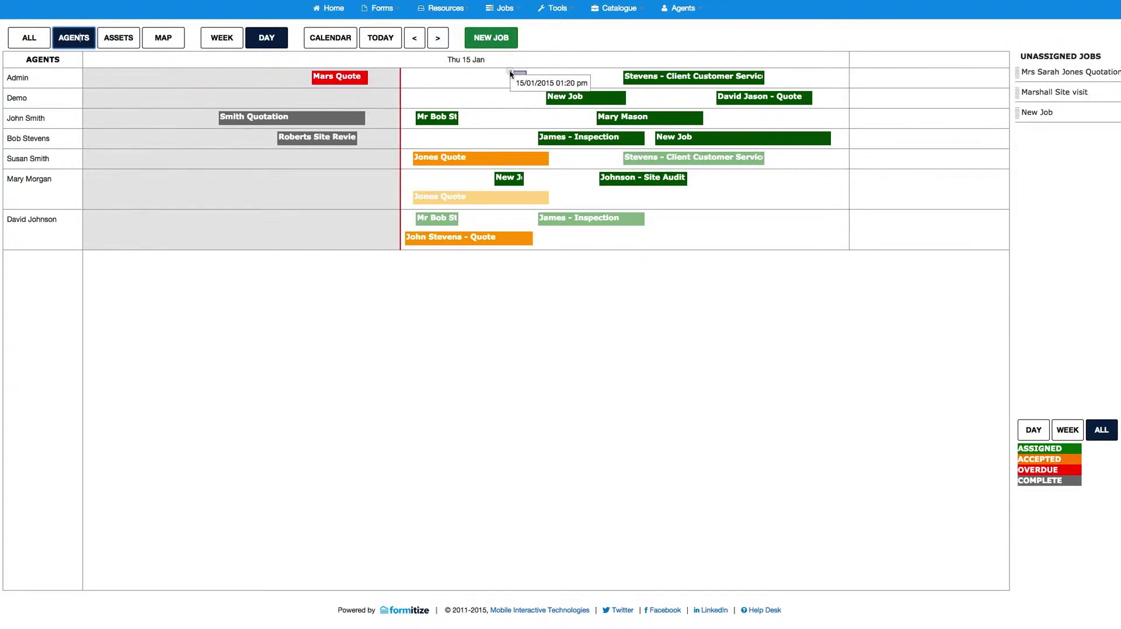
{"action": "left_click_drag", "start_coordinate": [509, 74], "coordinate": [536, 71]}
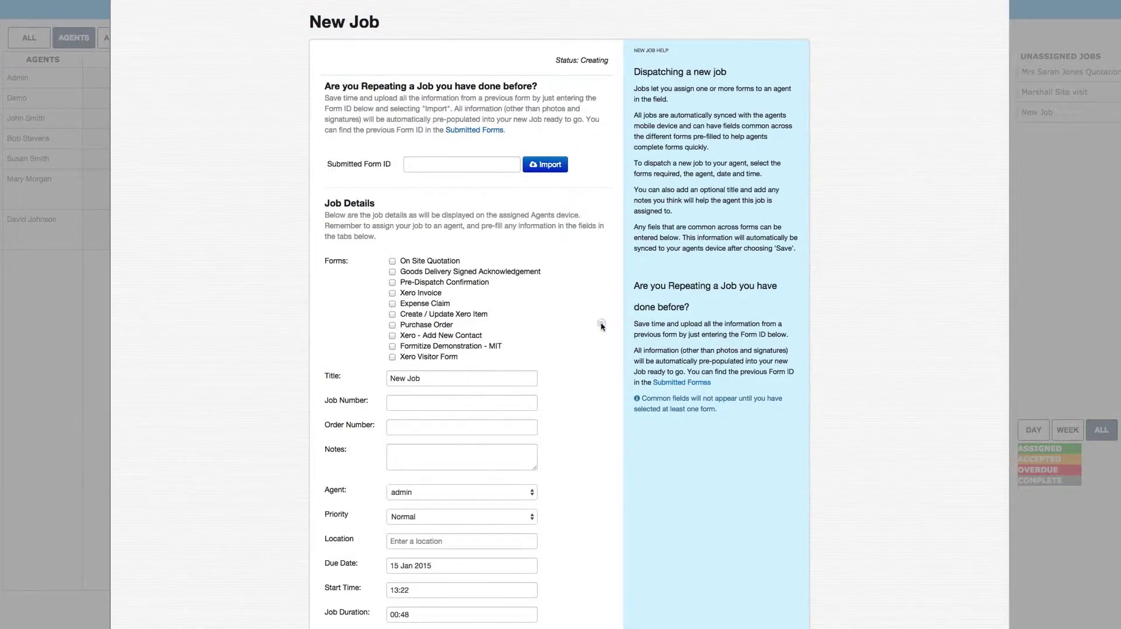
Attach the Pre-Dispatch Confirmation and Create / Update Xero Item forms to the new job
{"action": "scroll", "coordinate": [601, 322], "scroll_direction": "down", "scroll_amount": 3}
{"action": "scroll", "coordinate": [445, 220], "scroll_direction": "down", "scroll_amount": 1}
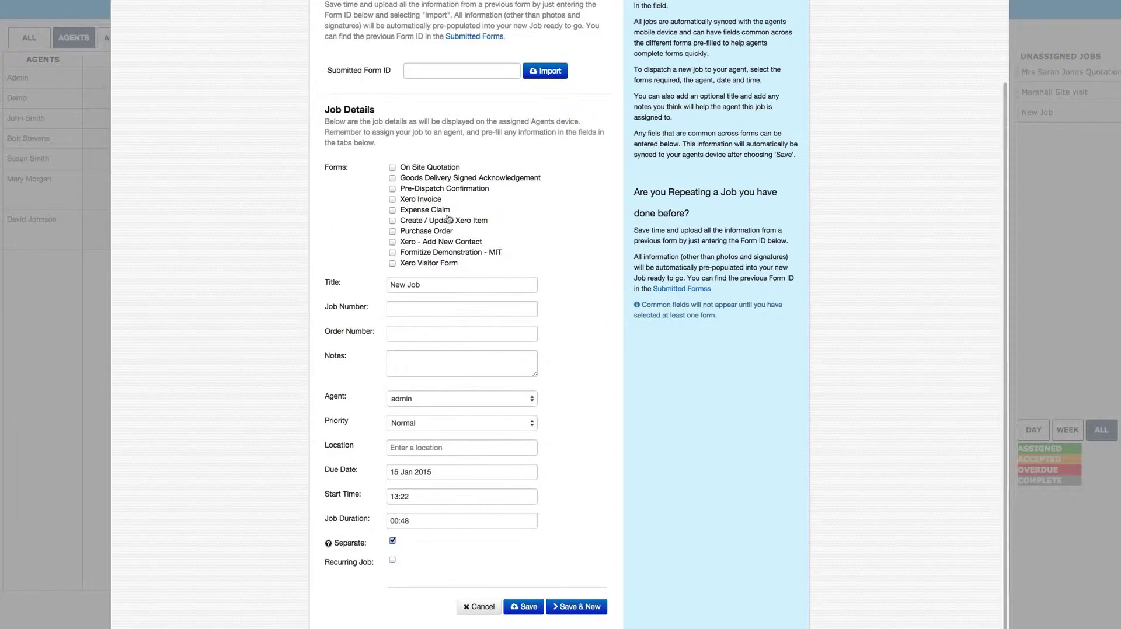
{"action": "left_click", "coordinate": [393, 190]}
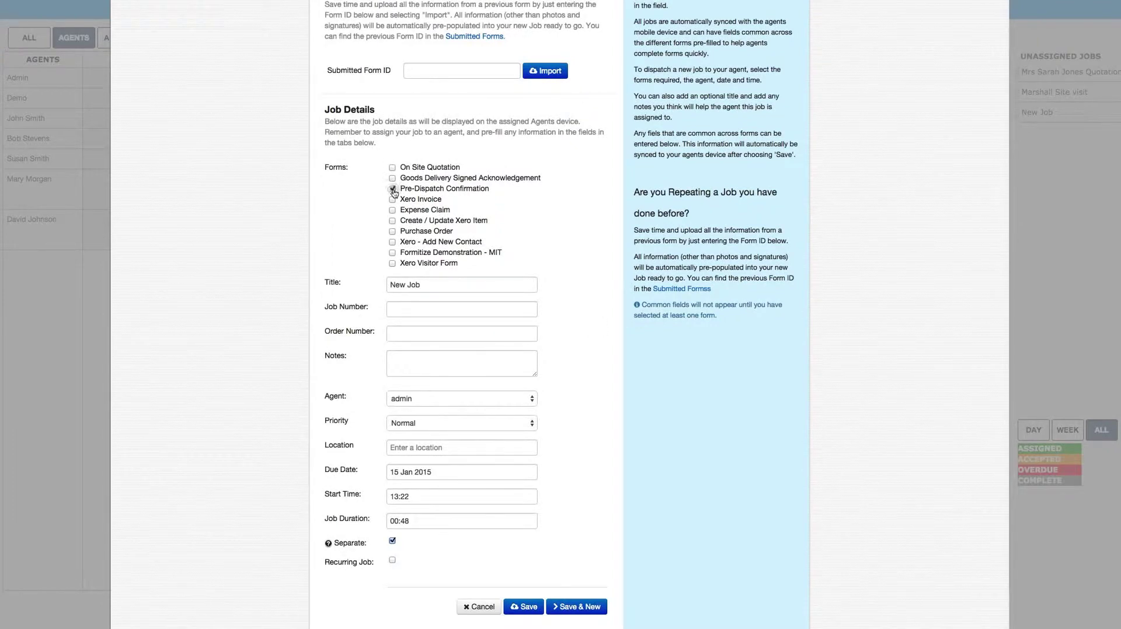
{"action": "left_click", "coordinate": [393, 222]}
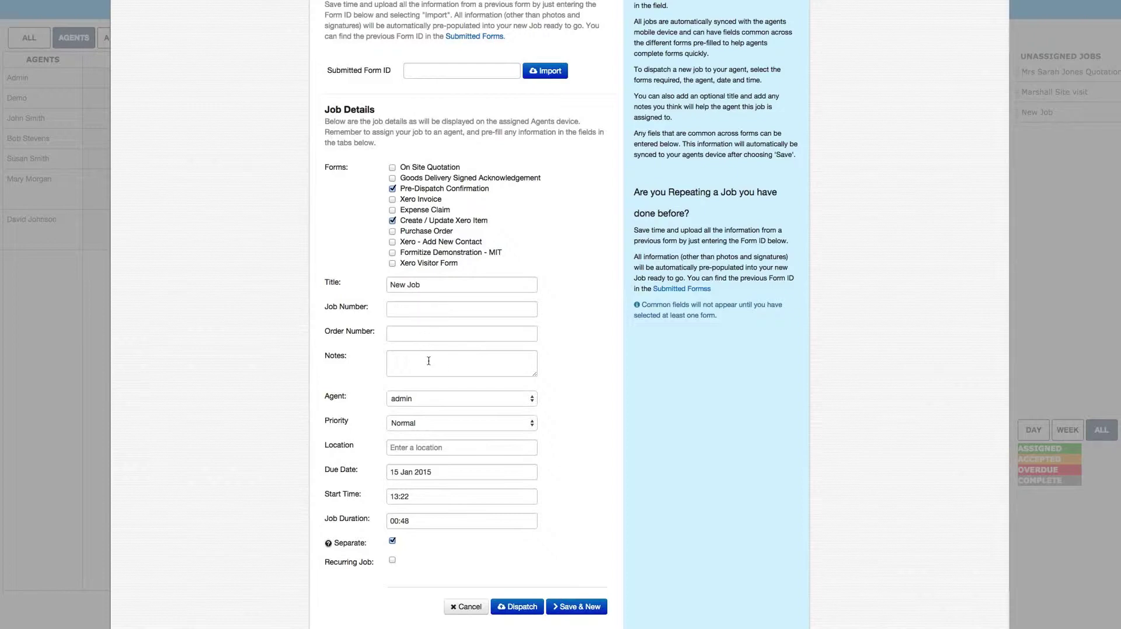
Assign the new job to the third agent listed after admin and set its priority to High
{"action": "left_click", "coordinate": [513, 400]}
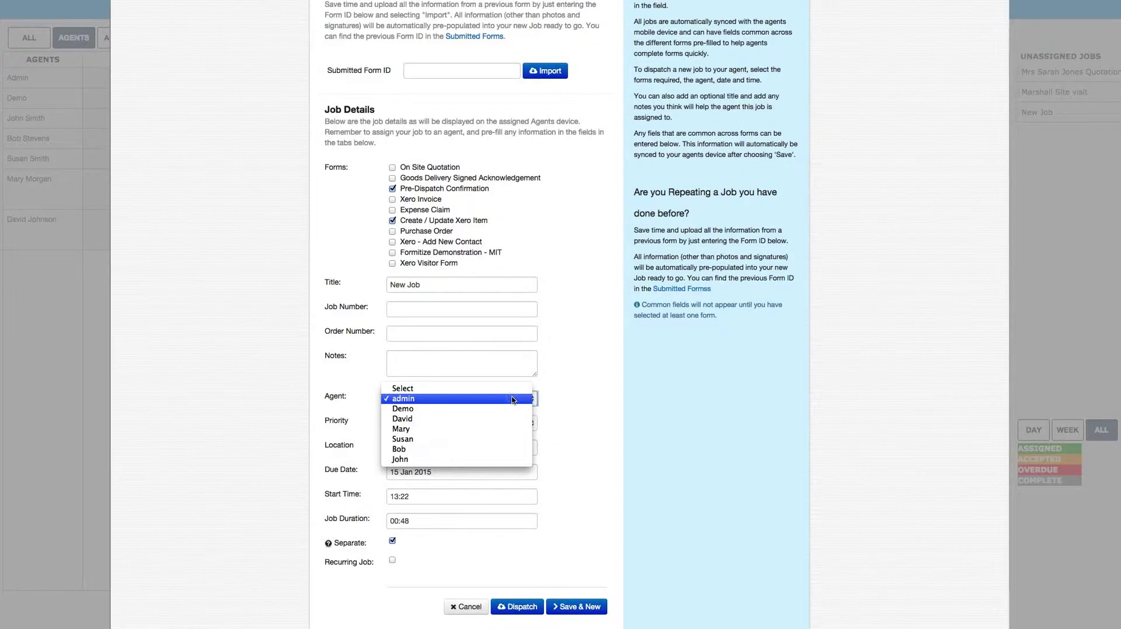
{"action": "left_click", "coordinate": [504, 435]}
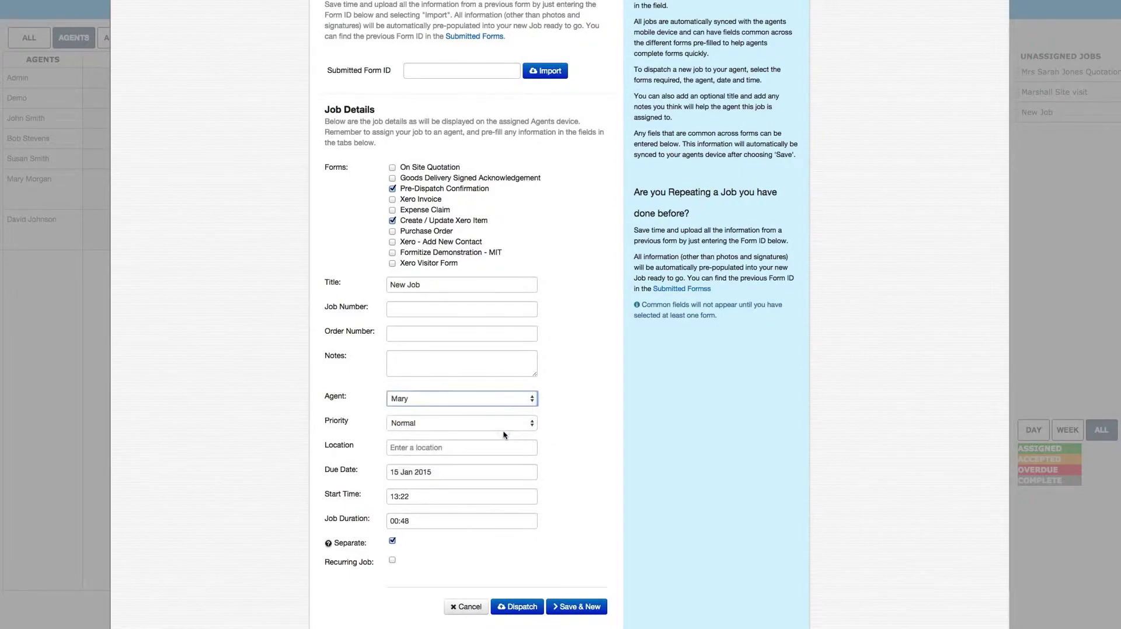
{"action": "left_click", "coordinate": [460, 425]}
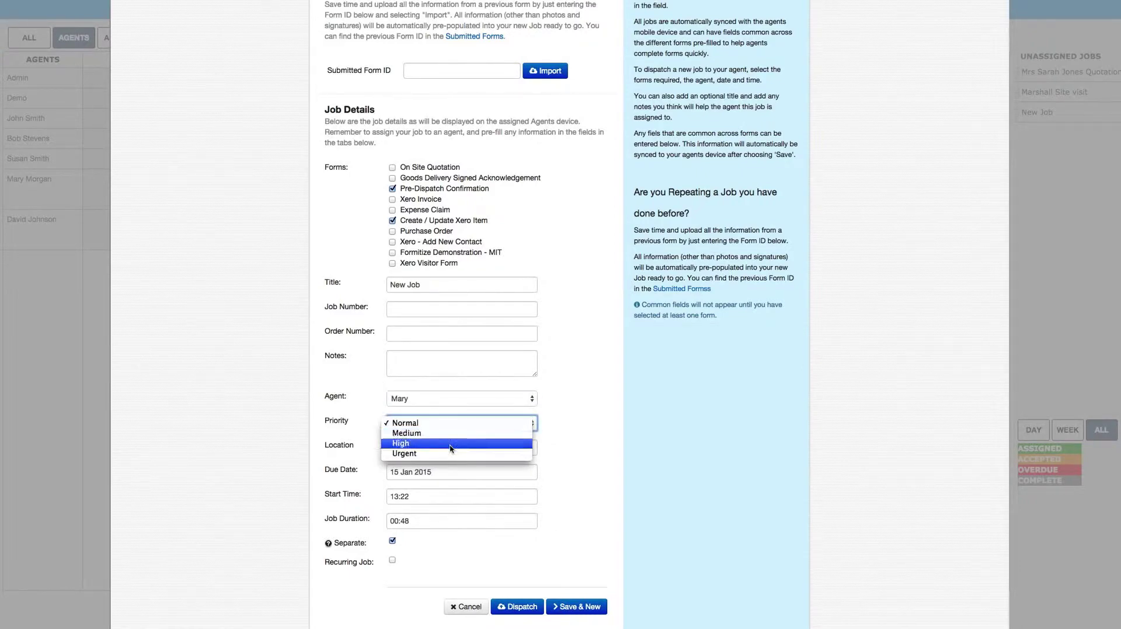
{"action": "left_click", "coordinate": [451, 448]}
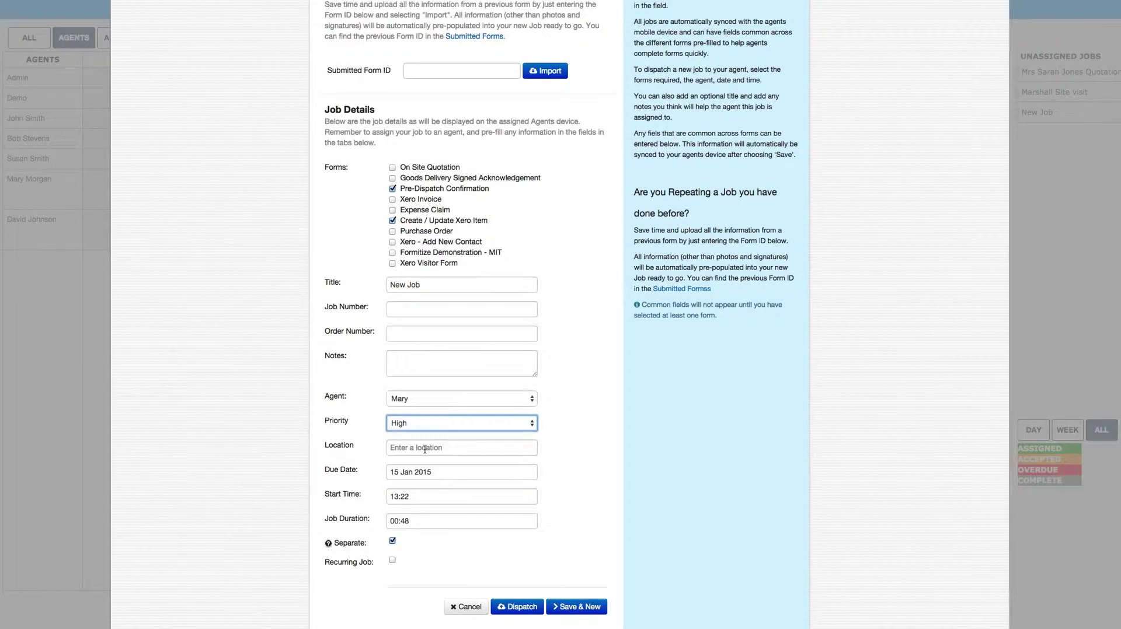
Fill in the job's location with a suggested street address in Ultimo
{"action": "left_click", "coordinate": [424, 448]}
{"action": "type", "text": "45"}
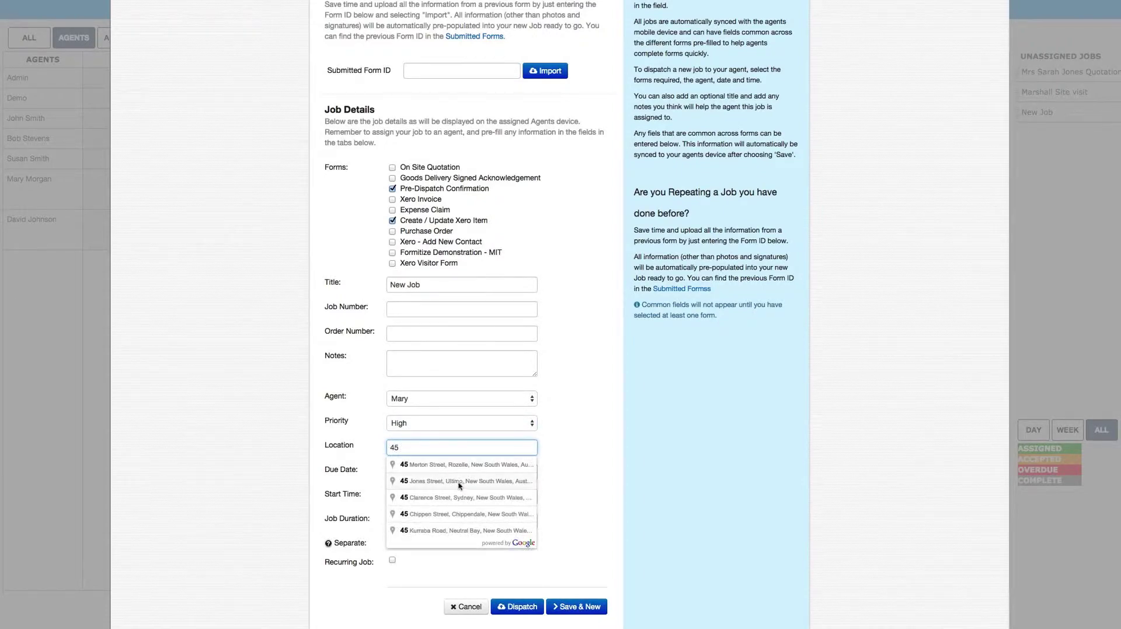
{"action": "key", "text": "Down"}
{"action": "key", "text": "Down"}
{"action": "key", "text": "Down"}
{"action": "key", "text": "Return"}
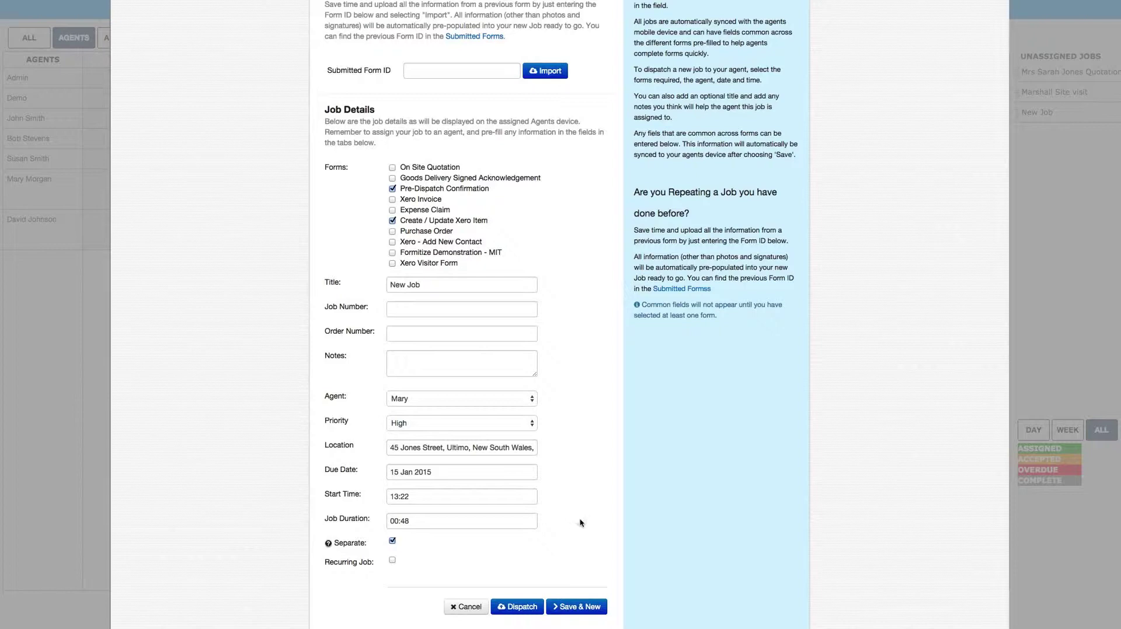
Make the job recurring with a Week interval and a frequency of 3
{"action": "scroll", "coordinate": [581, 521], "scroll_direction": "down", "scroll_amount": 5}
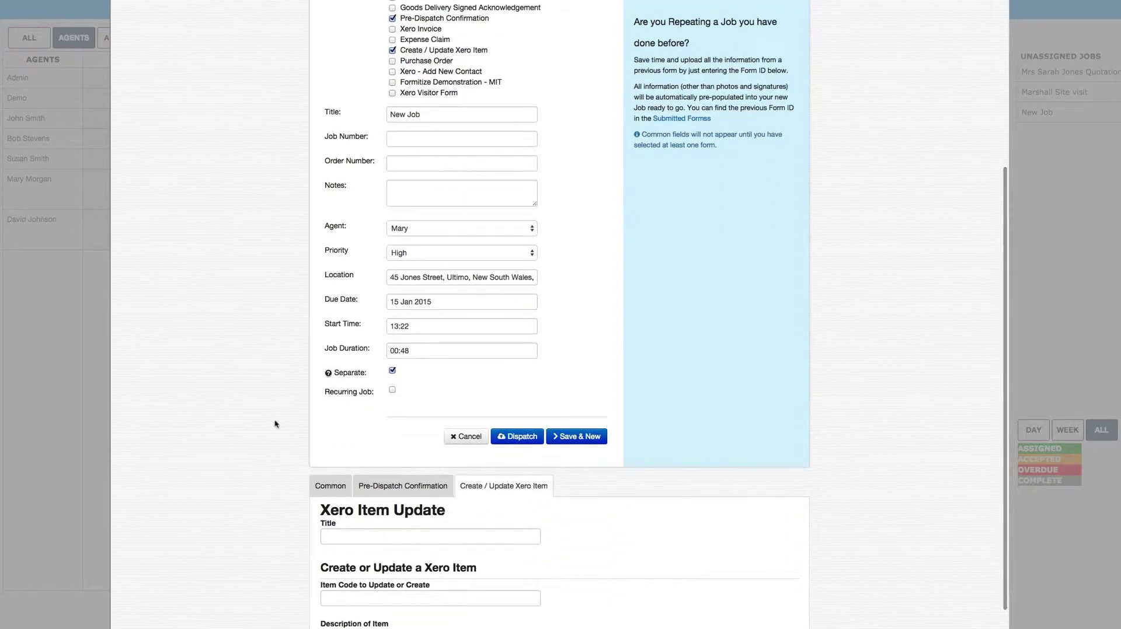
{"action": "left_click", "coordinate": [394, 392]}
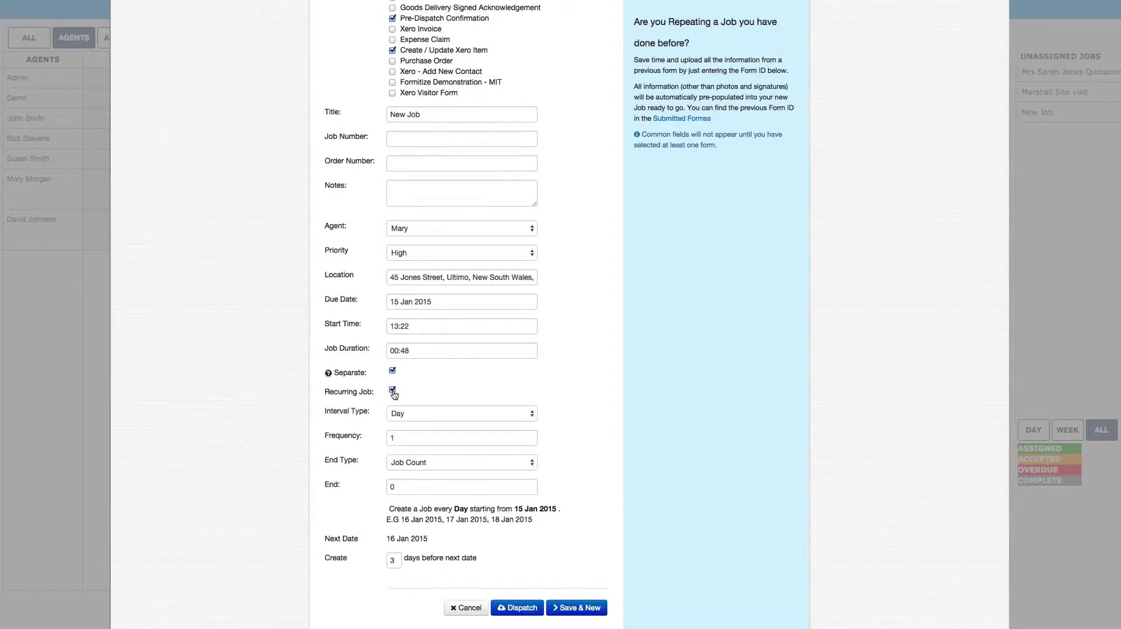
{"action": "left_click", "coordinate": [427, 412]}
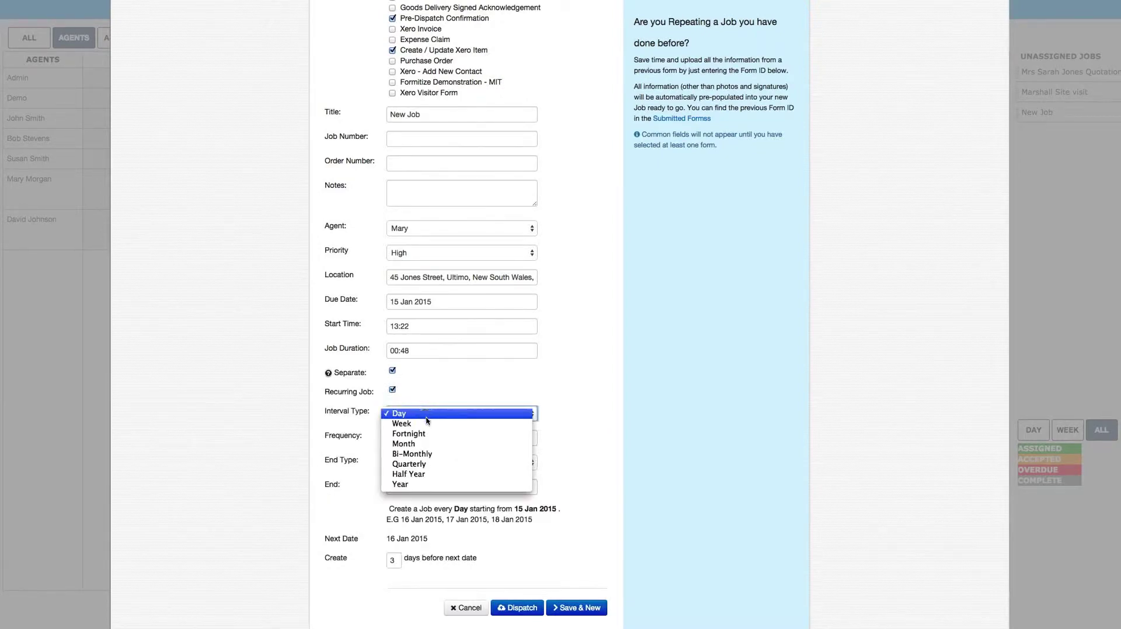
{"action": "left_click", "coordinate": [427, 426]}
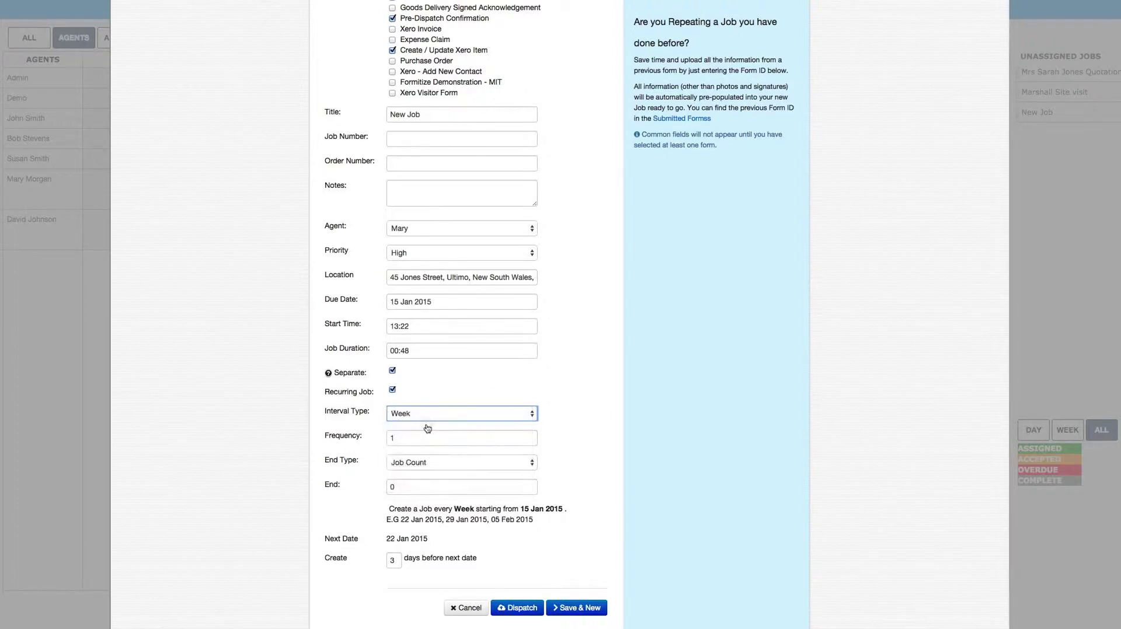
{"action": "left_click", "coordinate": [402, 439]}
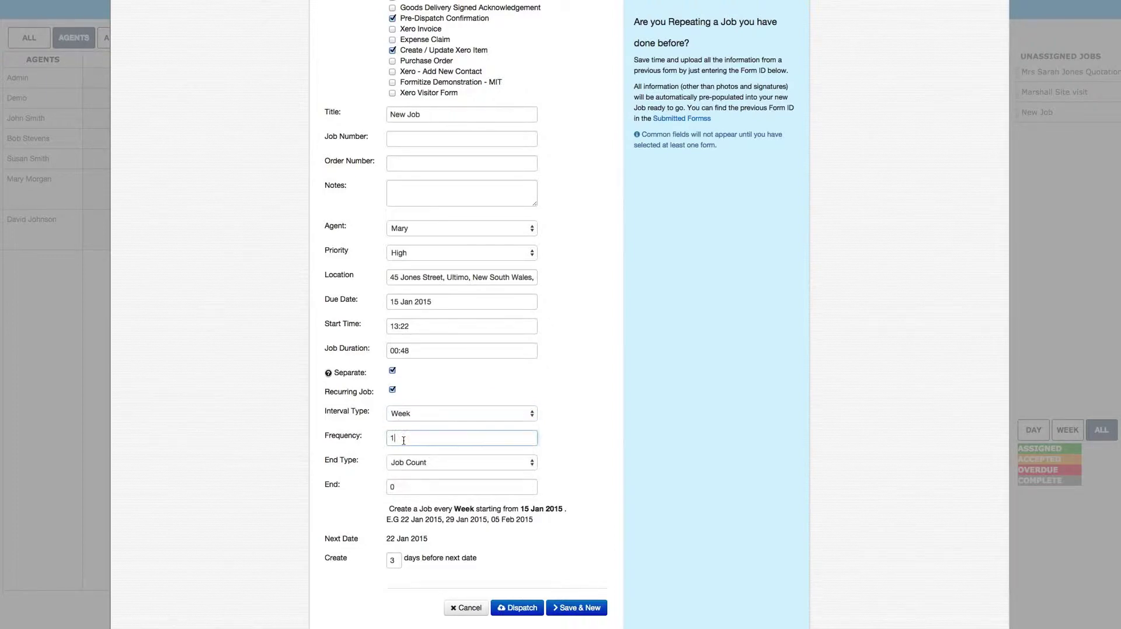
{"action": "key", "text": "BackSpace"}
{"action": "type", "text": "3"}
End the recurrence at a job count of 6 and create each job 1 day before its next date
{"action": "left_click", "coordinate": [440, 464]}
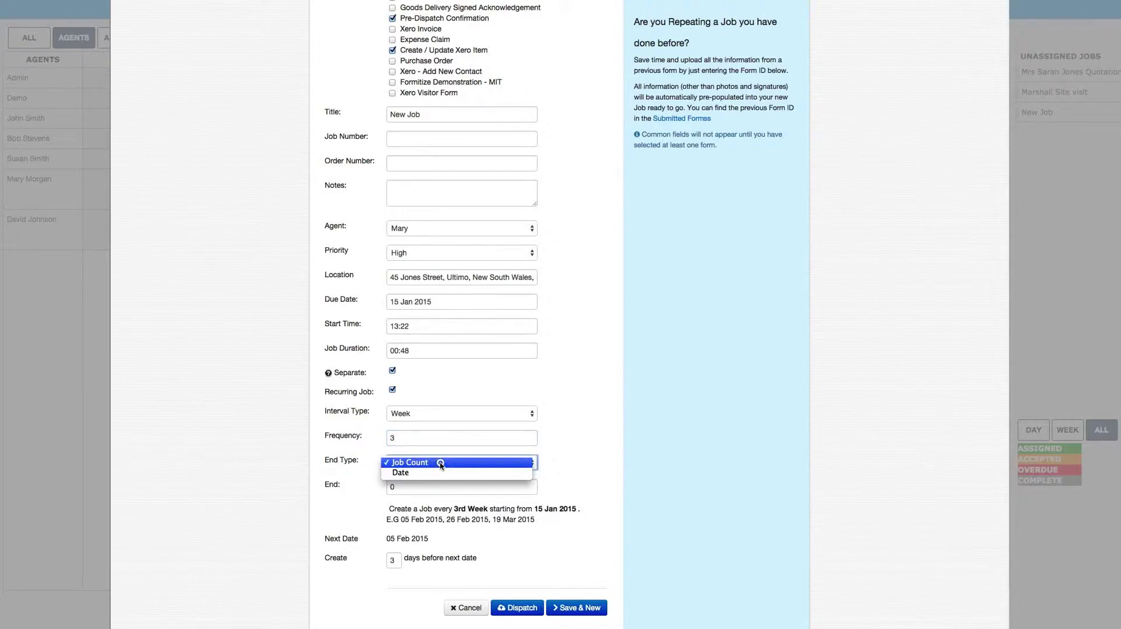
{"action": "left_click", "coordinate": [441, 463]}
{"action": "left_click", "coordinate": [413, 488]}
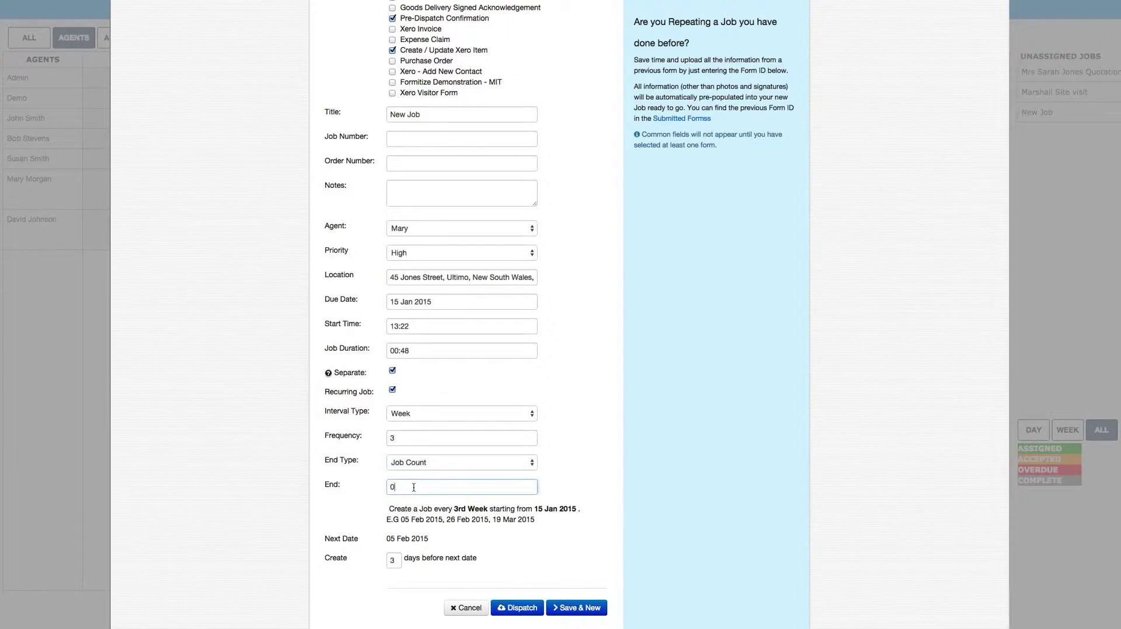
{"action": "key", "text": "BackSpace"}
{"action": "type", "text": "6"}
{"action": "left_click", "coordinate": [582, 465]}
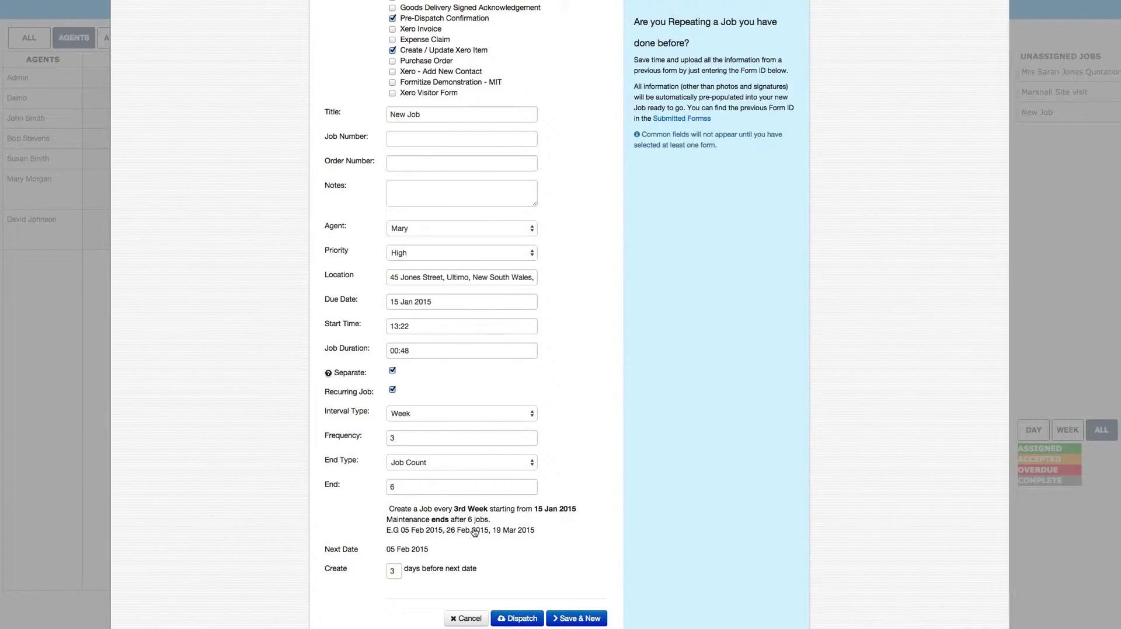
{"action": "double_click", "coordinate": [396, 572]}
{"action": "type", "text": "1"}
{"action": "left_click", "coordinate": [614, 276]}
Show the Pre-Dispatch Confirmation form's pre-fill fields and dispatch the recurring job
{"action": "scroll", "coordinate": [559, 315], "scroll_direction": "down", "scroll_amount": 5}
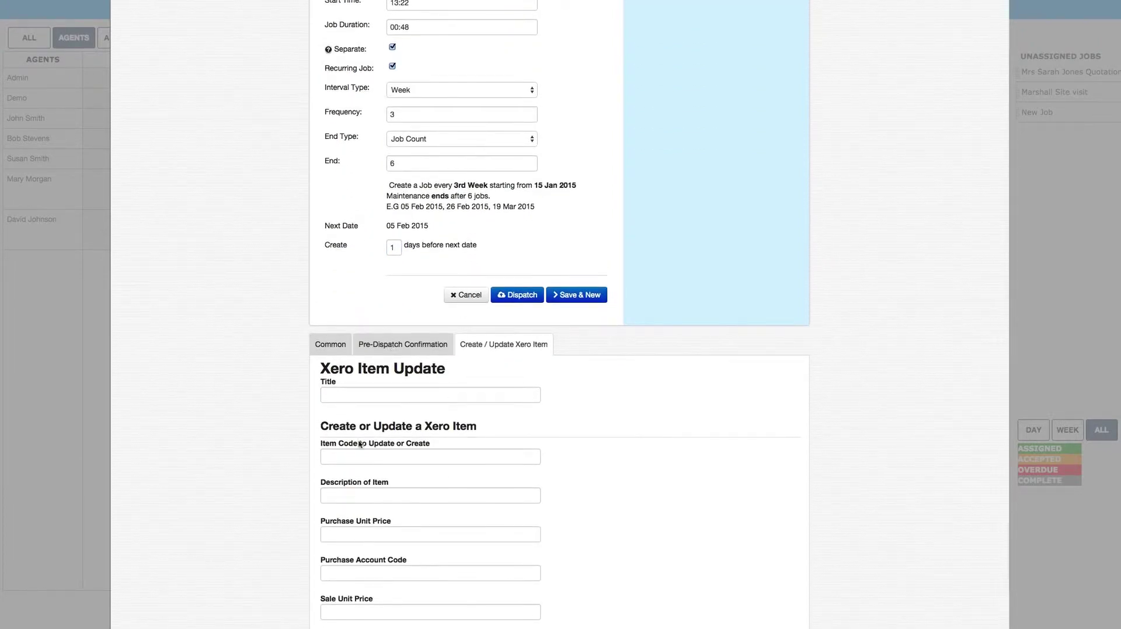
{"action": "left_click", "coordinate": [390, 344]}
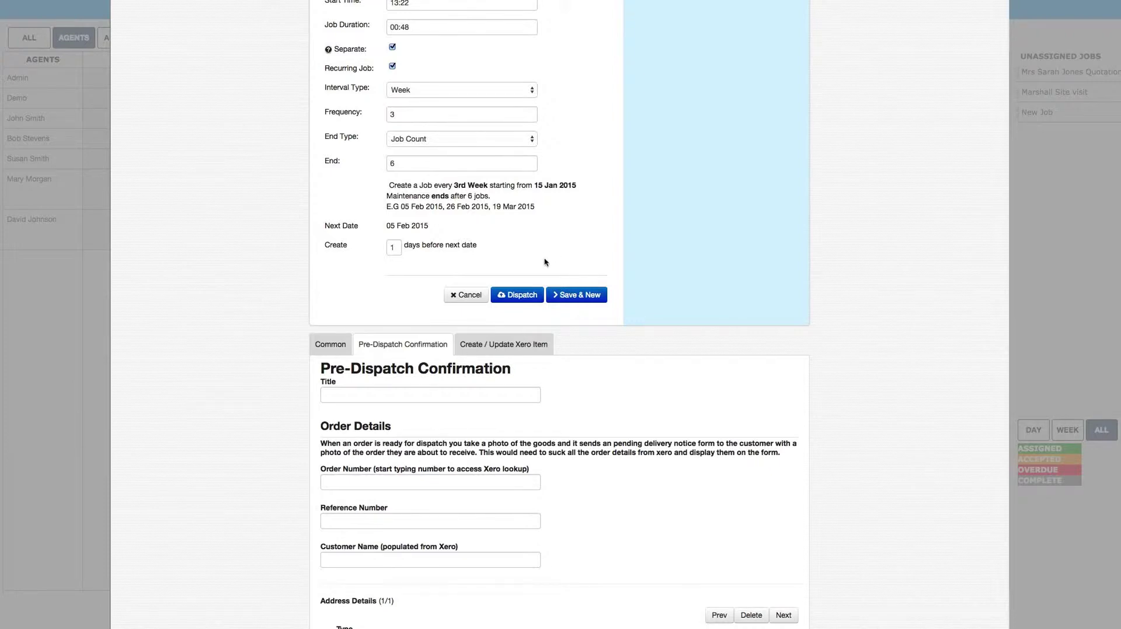
{"action": "left_click", "coordinate": [520, 295]}
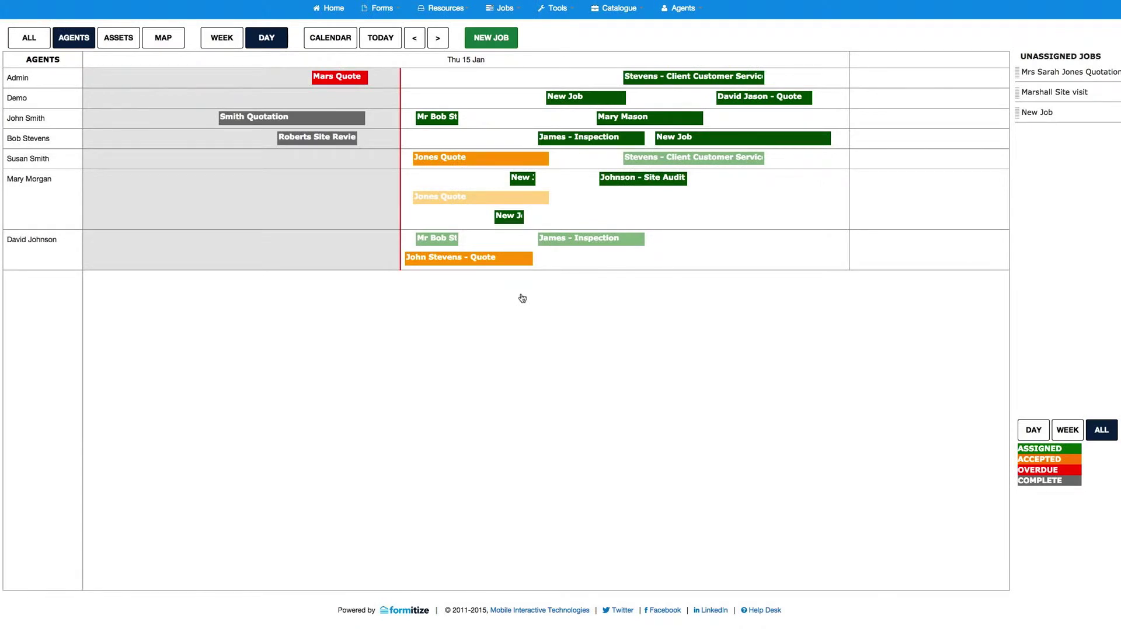
Shorten the New Job in the Demo row so that it ends at 04:05 pm
{"action": "mouse_move", "coordinate": [575, 99]}
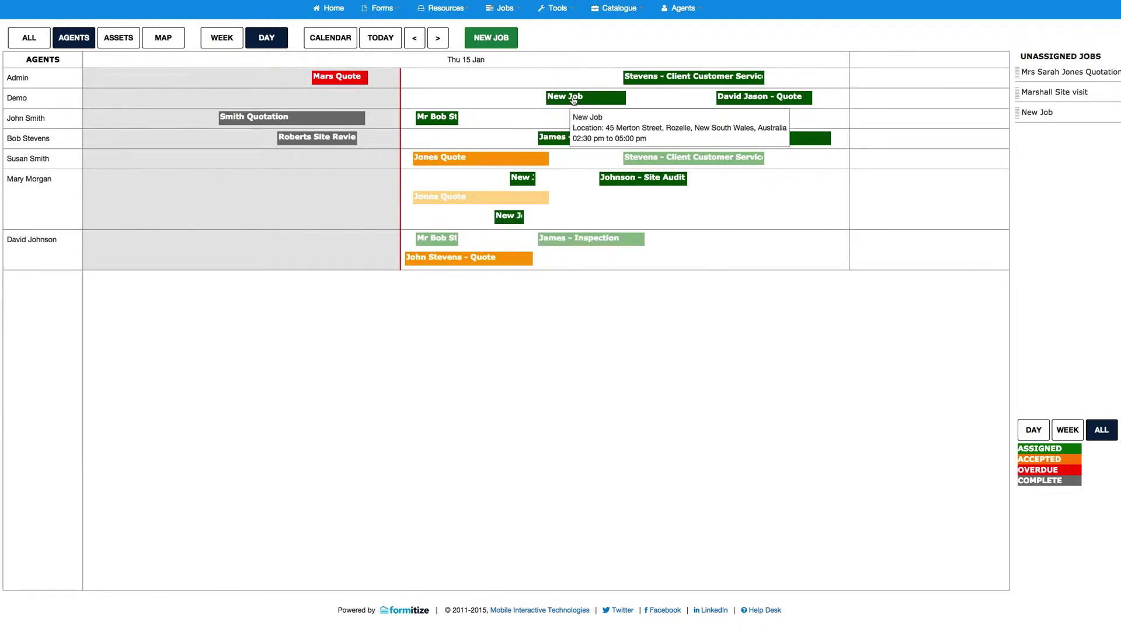
{"action": "mouse_move", "coordinate": [577, 99]}
{"action": "left_mouse_down"}
{"action": "mouse_move", "coordinate": [523, 99]}
{"action": "mouse_move", "coordinate": [596, 97]}
{"action": "left_mouse_up"}
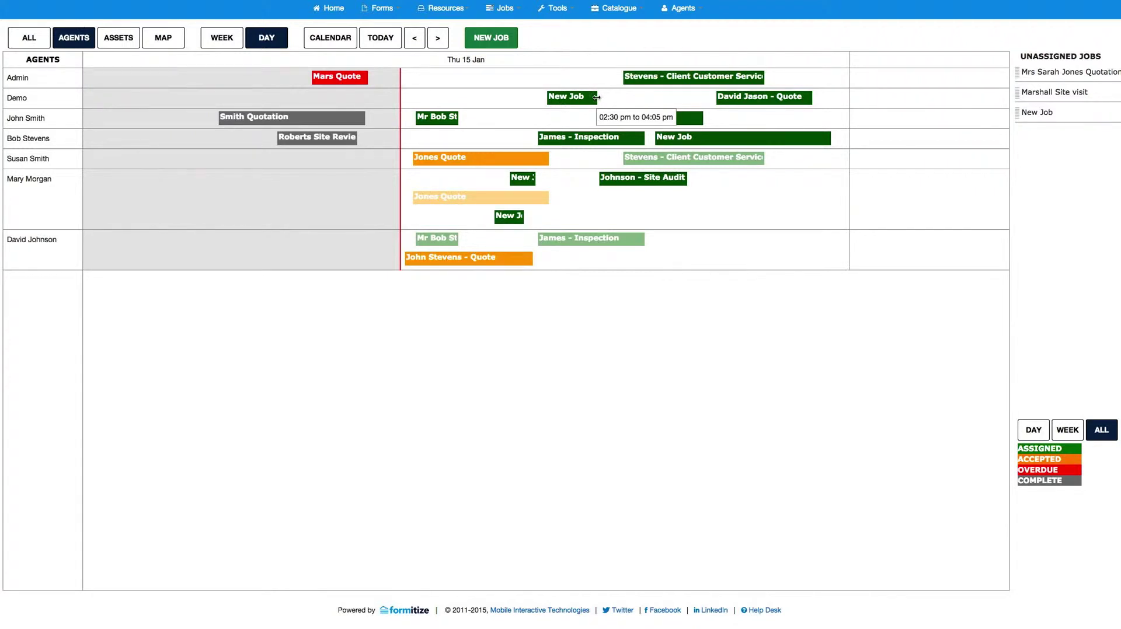
{"action": "left_click_drag", "start_coordinate": [596, 97], "coordinate": [595, 98]}
Add the agent from the second-to-last row to the Client Customer Service job in the Admin row
{"action": "mouse_move", "coordinate": [696, 79]}
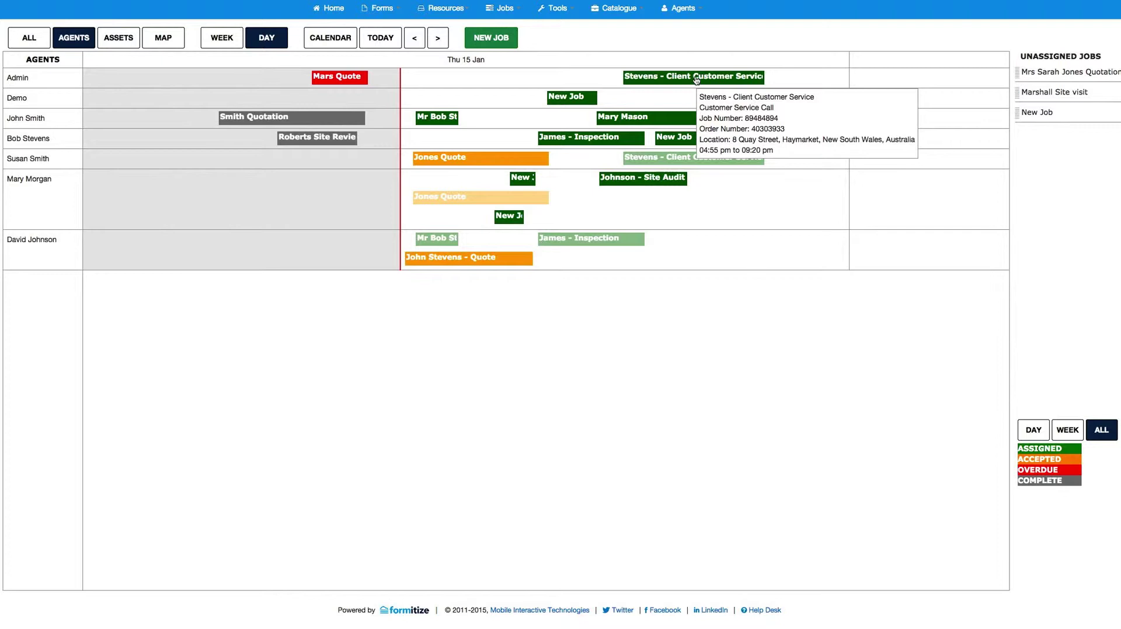
{"action": "left_click", "coordinate": [24, 181]}
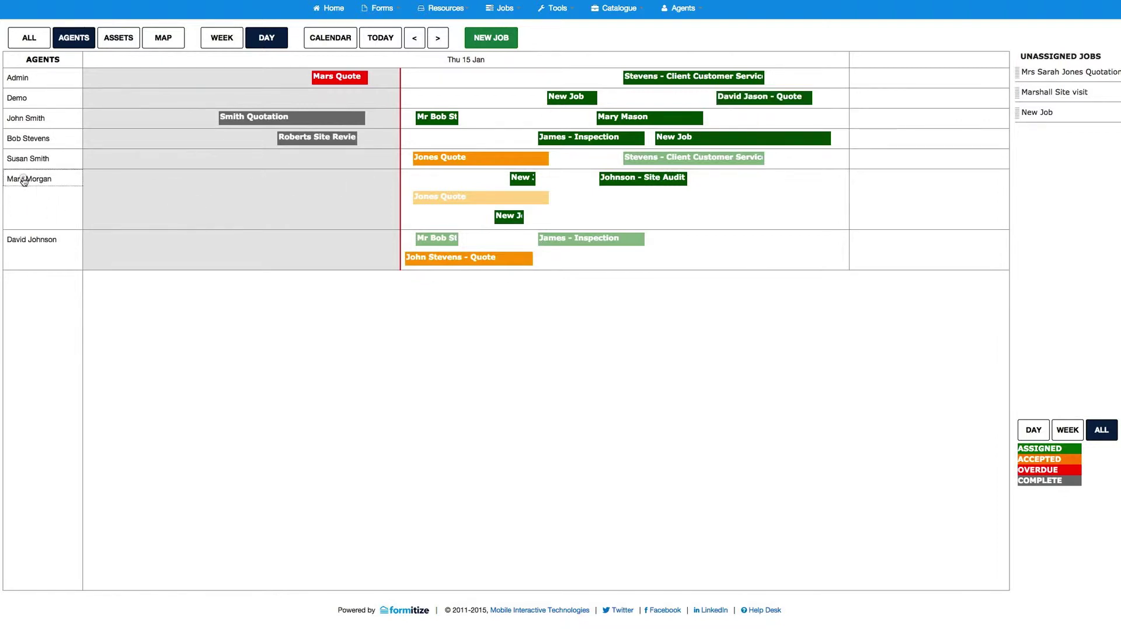
{"action": "left_click_drag", "start_coordinate": [23, 181], "coordinate": [652, 77]}
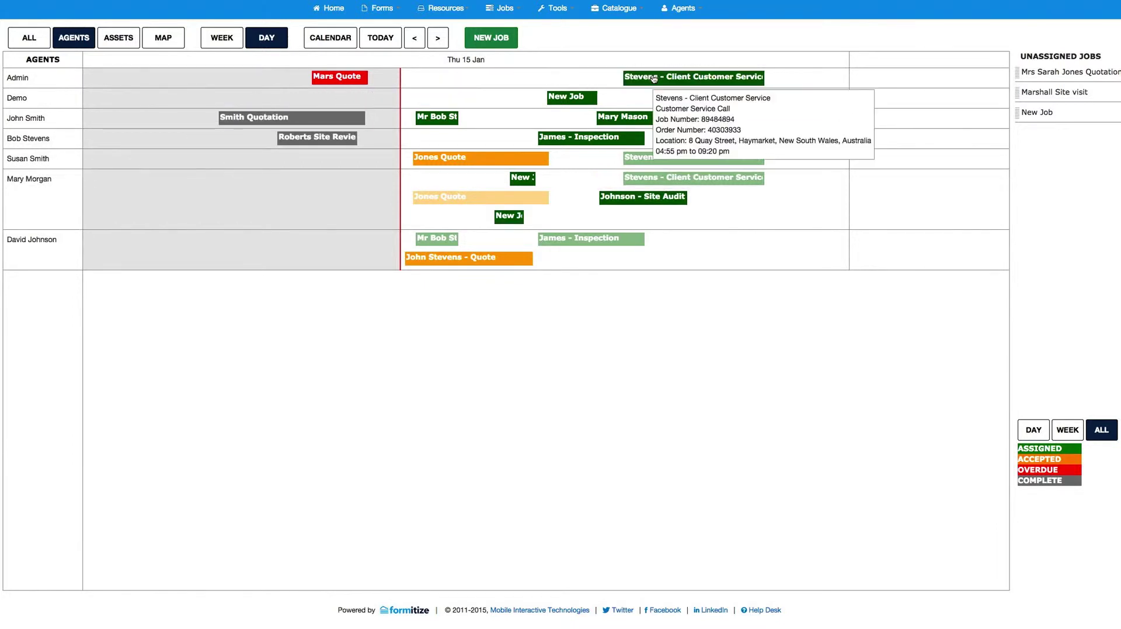
{"action": "mouse_move", "coordinate": [639, 184]}
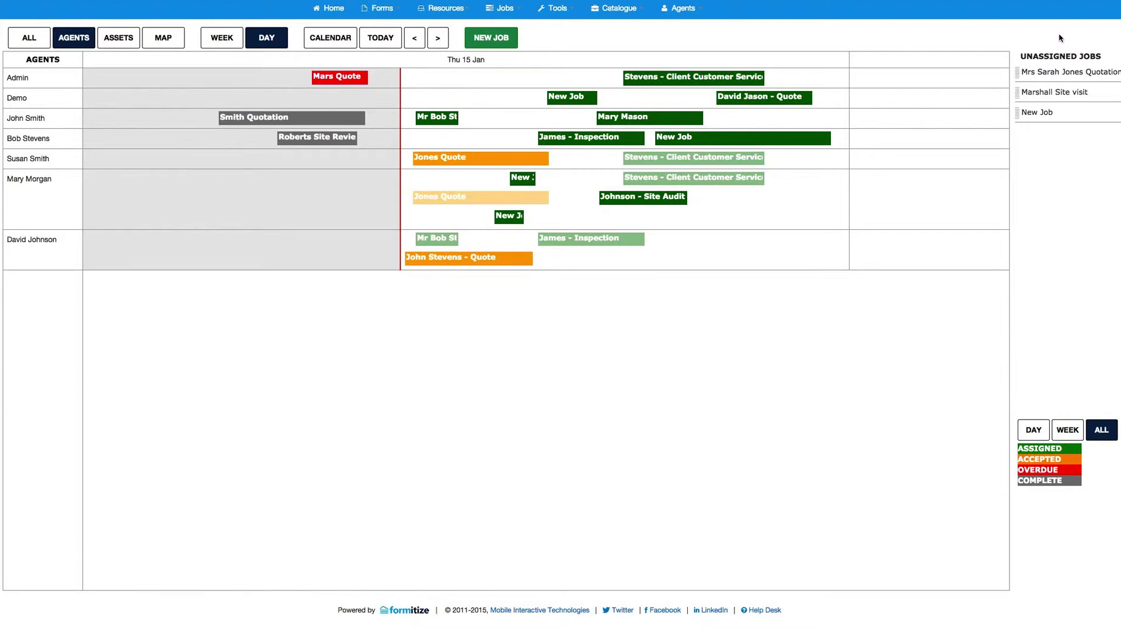
Filter the unassigned jobs by day and by week, and return to showing all of them
{"action": "left_click", "coordinate": [1034, 432]}
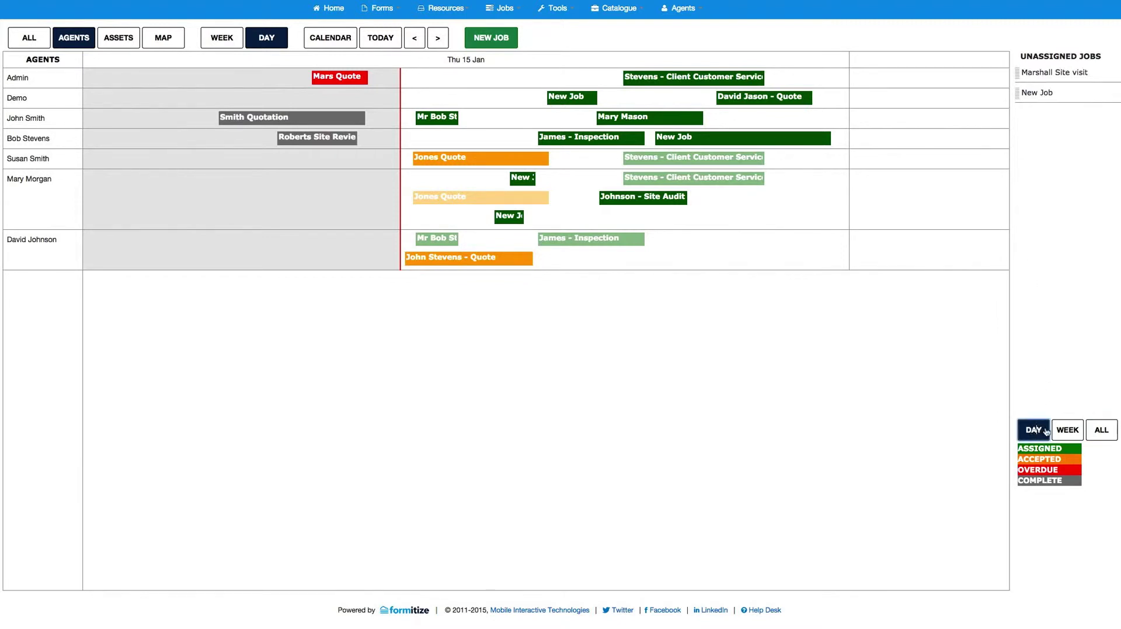
{"action": "left_click", "coordinate": [1069, 431]}
{"action": "left_click", "coordinate": [1103, 430]}
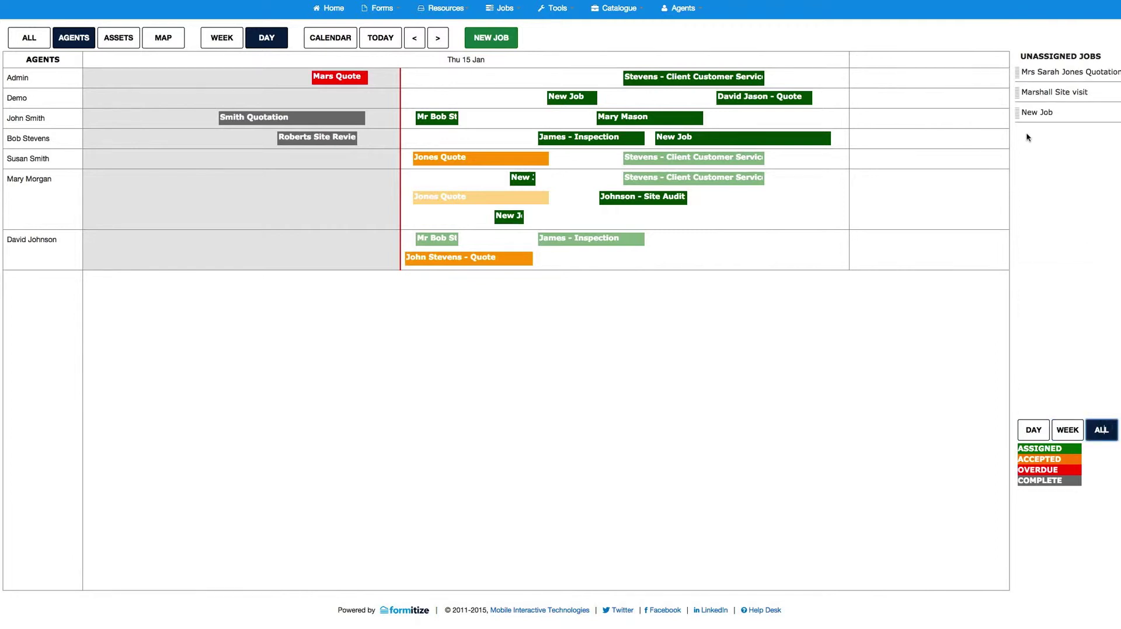
Assign the unassigned site visit job to the Demo agent, just past the end of Thu 15 Jan
{"action": "mouse_move", "coordinate": [1047, 92]}
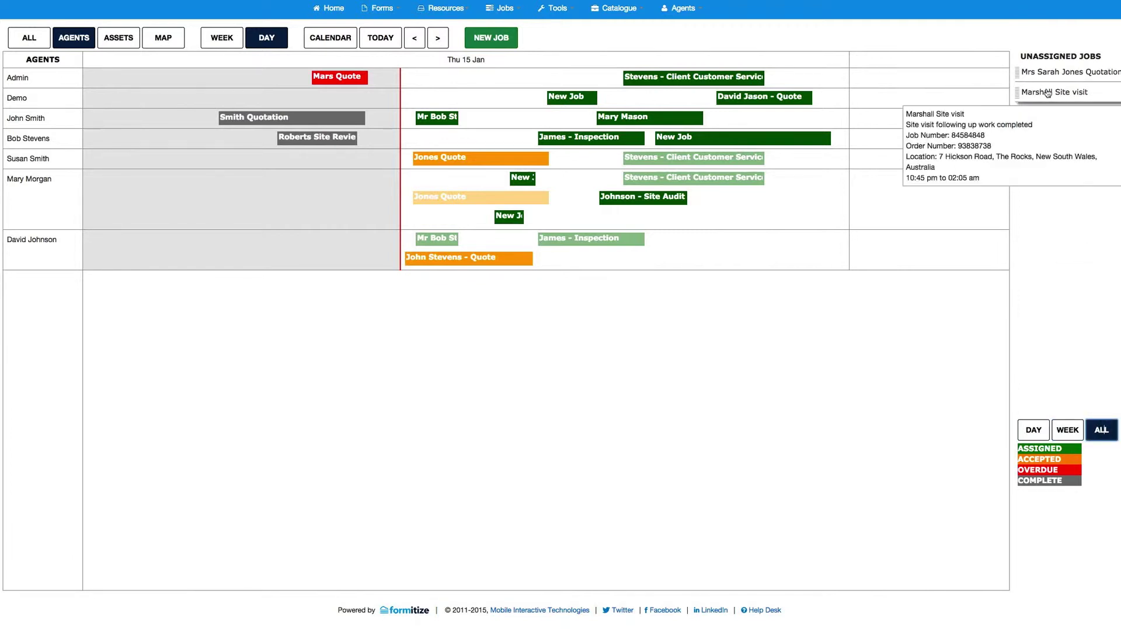
{"action": "left_click_drag", "start_coordinate": [1047, 92], "coordinate": [886, 96]}
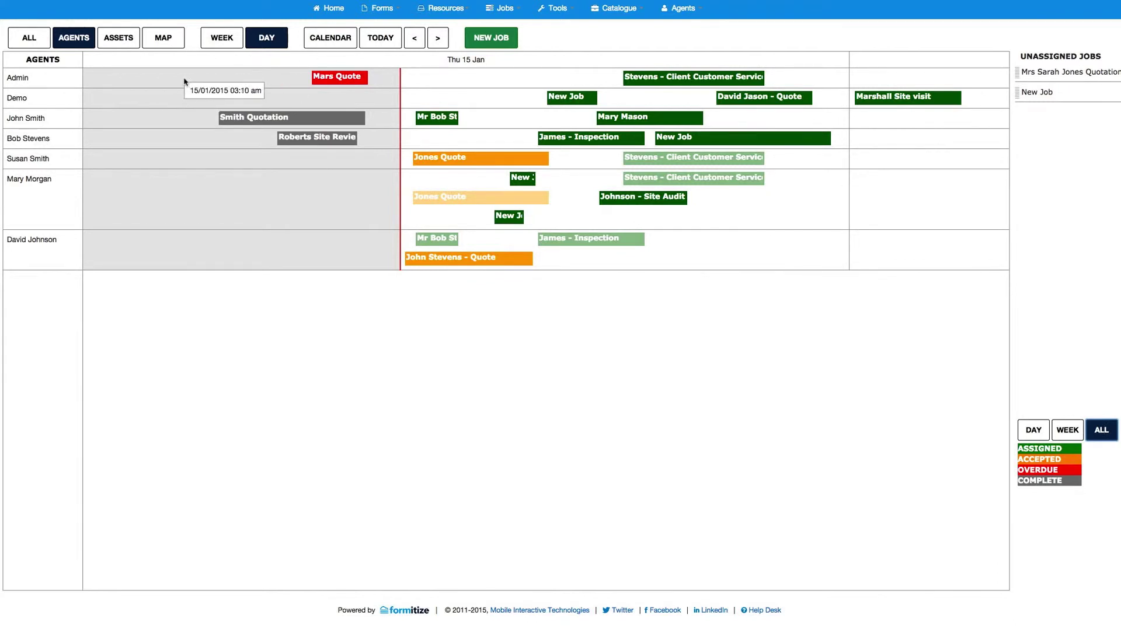
Show agents and assets together in the day schedule and assign the Ford F150 to the site visit job in the Demo row
{"action": "left_click", "coordinate": [118, 39]}
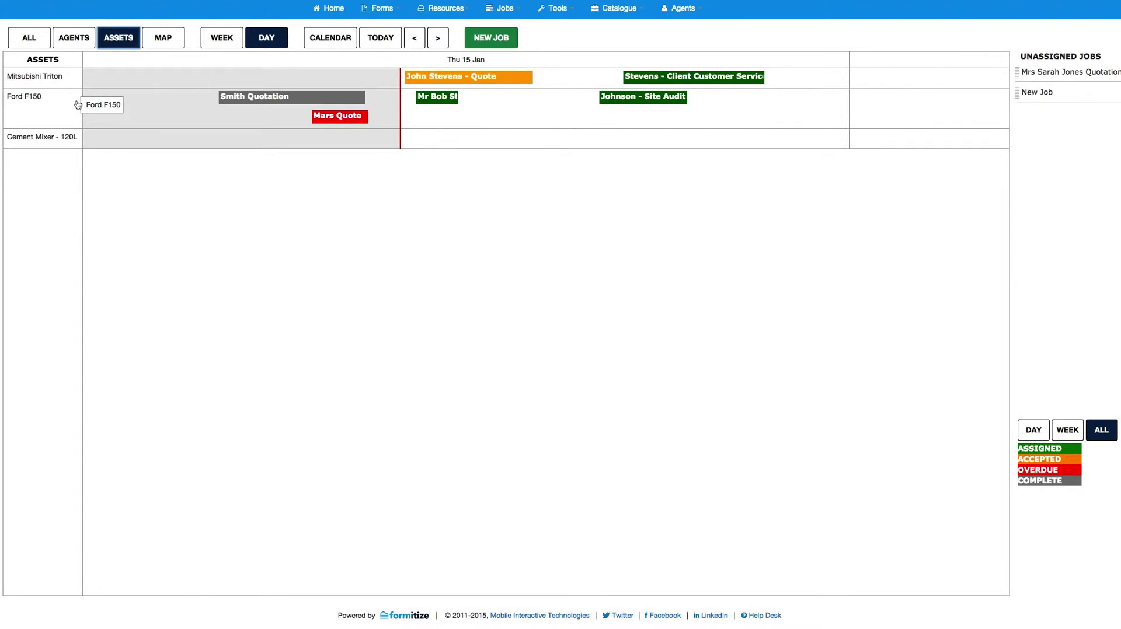
{"action": "left_click", "coordinate": [27, 38]}
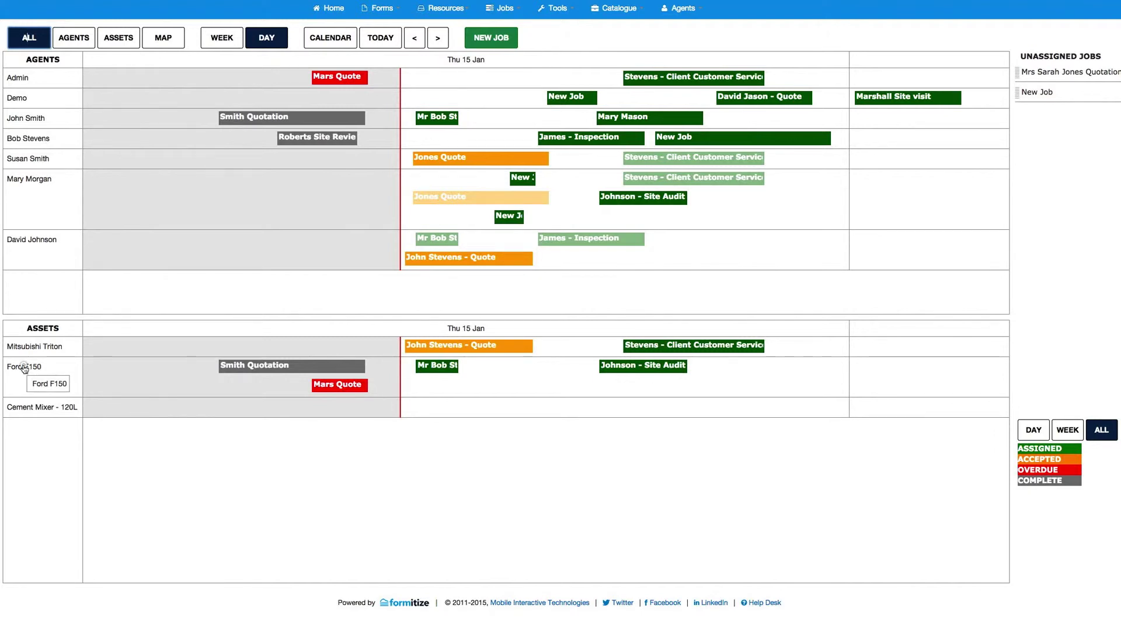
{"action": "left_click_drag", "start_coordinate": [24, 367], "coordinate": [883, 99]}
{"action": "mouse_move", "coordinate": [903, 370]}
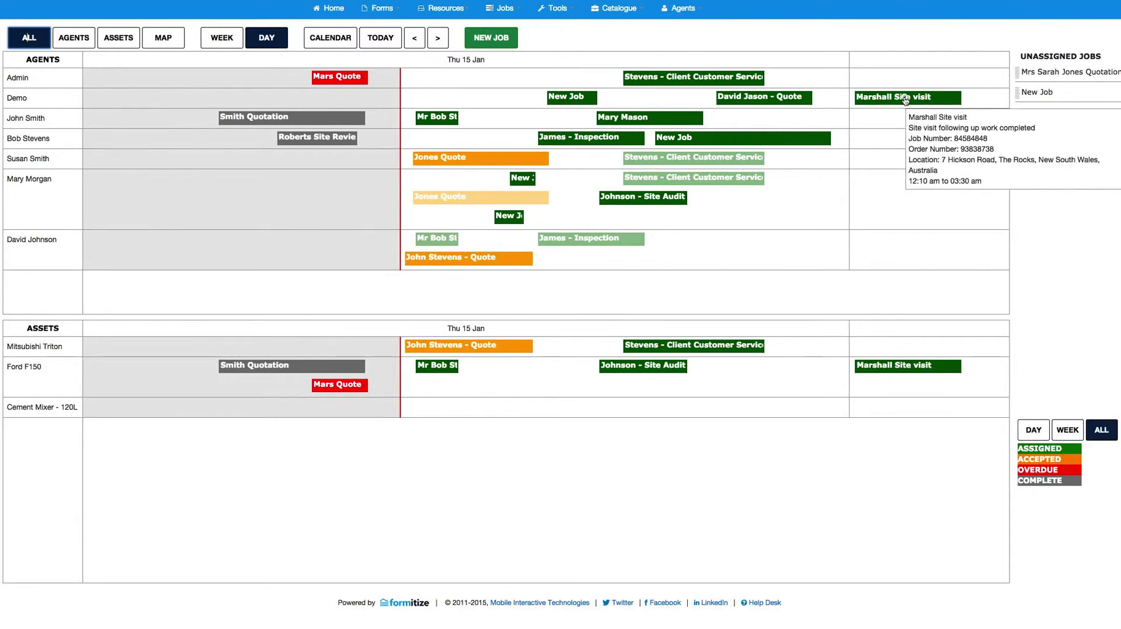
Reschedule the site visit job in the Demo row to start at 01:10 am on 16 January 2015
{"action": "left_click_drag", "start_coordinate": [904, 97], "coordinate": [938, 97]}
{"action": "mouse_move", "coordinate": [938, 97]}
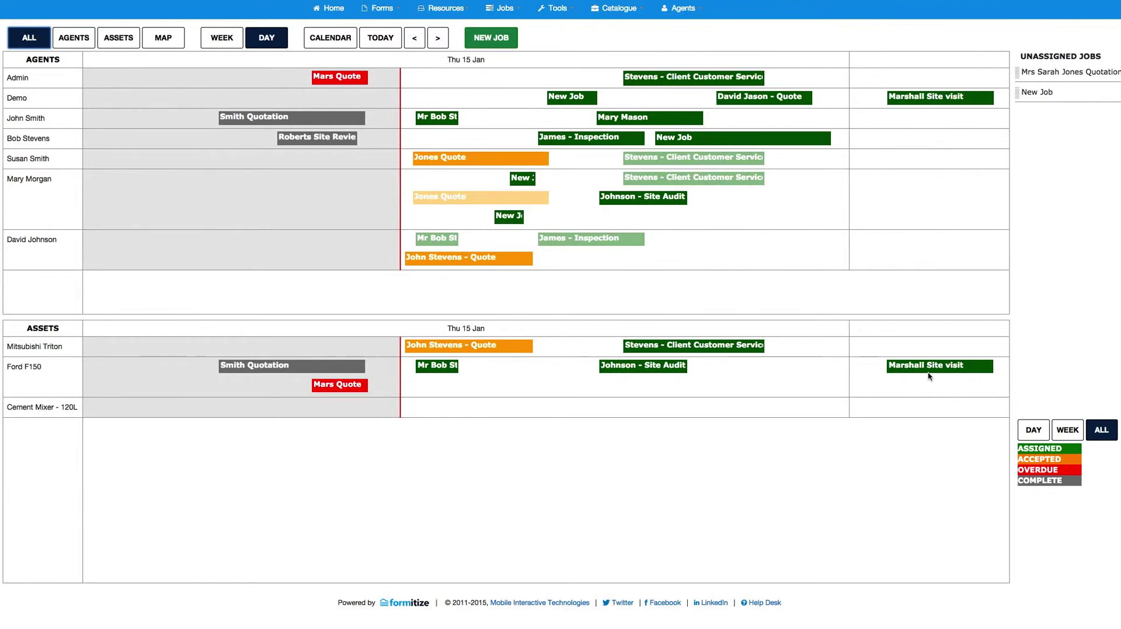
View the schedule for agents only and for assets only, and return to showing both
{"action": "left_click", "coordinate": [78, 41]}
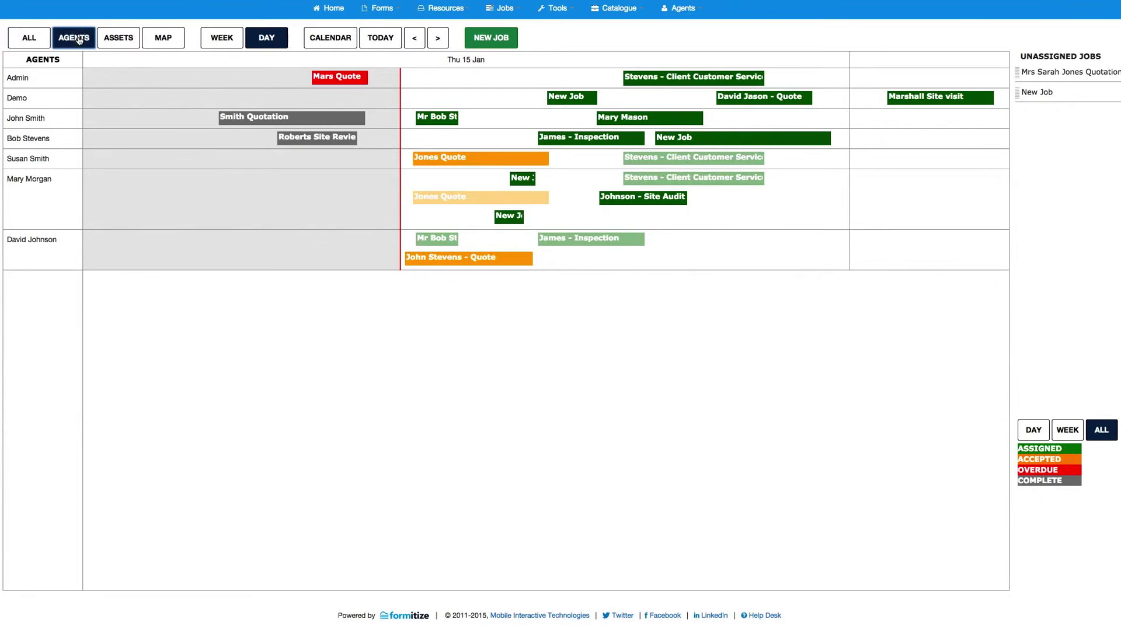
{"action": "left_click", "coordinate": [125, 40]}
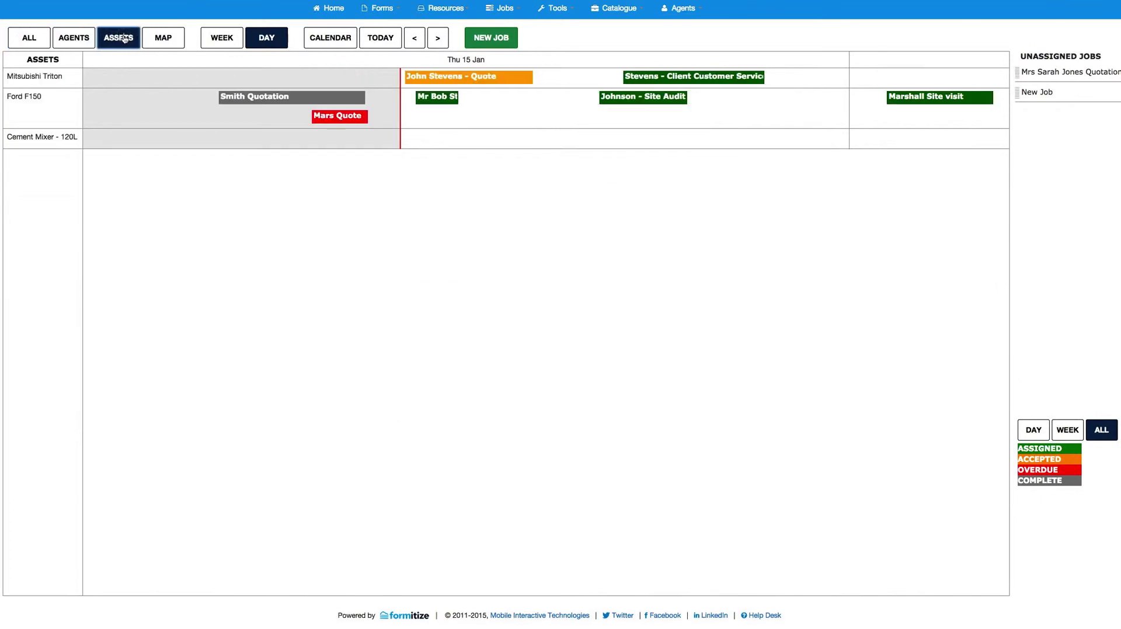
{"action": "left_click", "coordinate": [29, 38]}
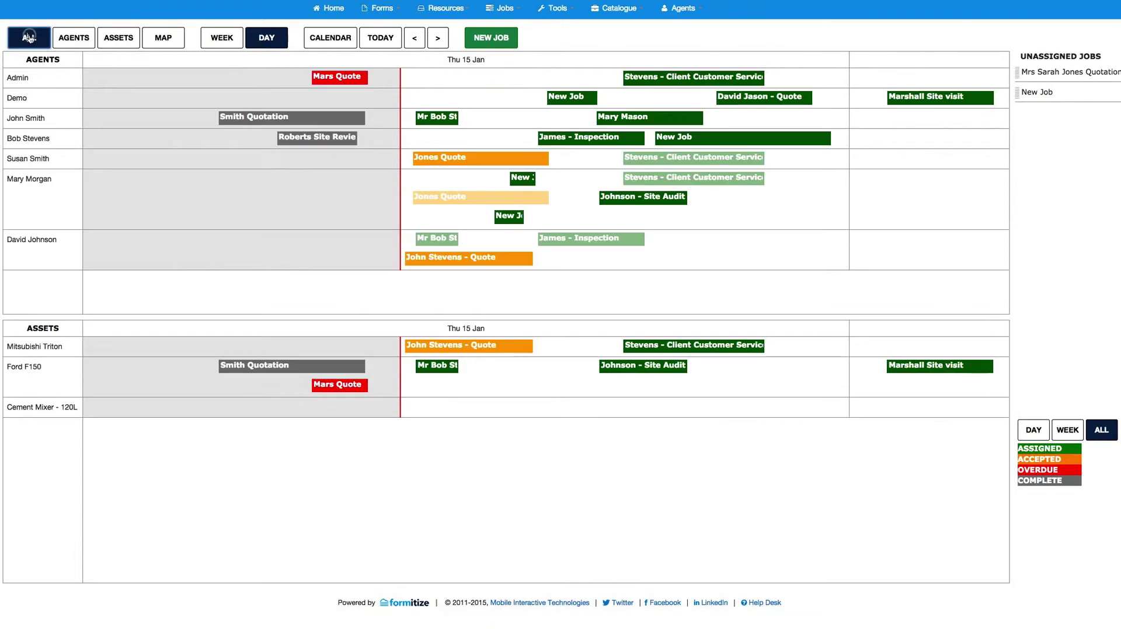
Show the jobs of the third agent in the list on the map and inspect the details of each numbered marker
{"action": "left_click", "coordinate": [166, 37]}
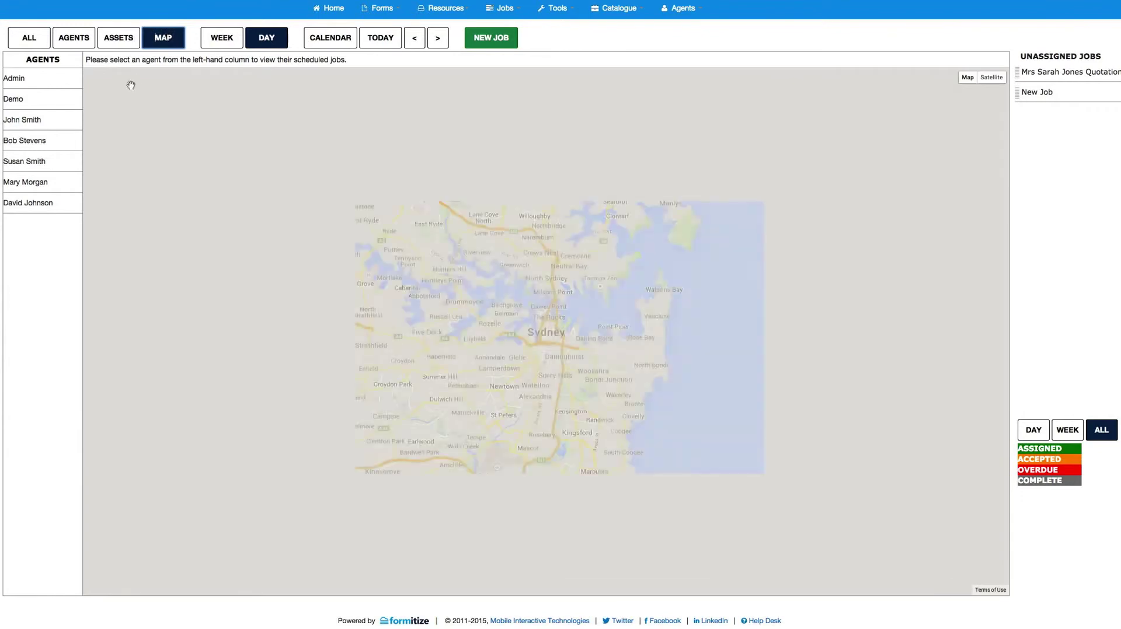
{"action": "left_click", "coordinate": [17, 123]}
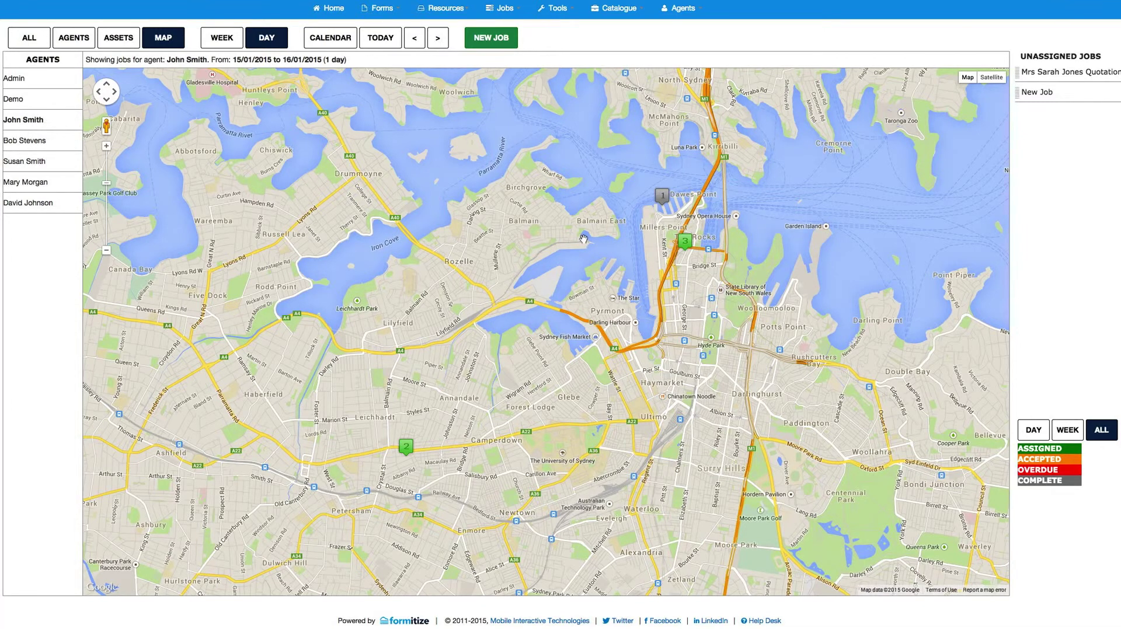
{"action": "mouse_move", "coordinate": [668, 202]}
{"action": "mouse_move", "coordinate": [409, 453]}
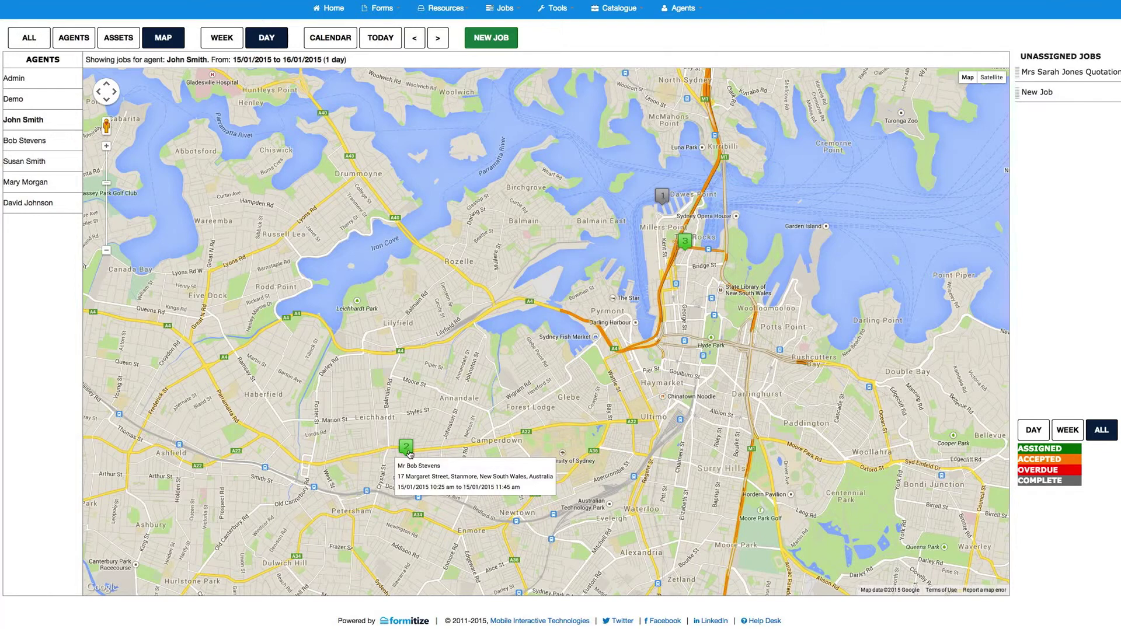
{"action": "mouse_move", "coordinate": [689, 247]}
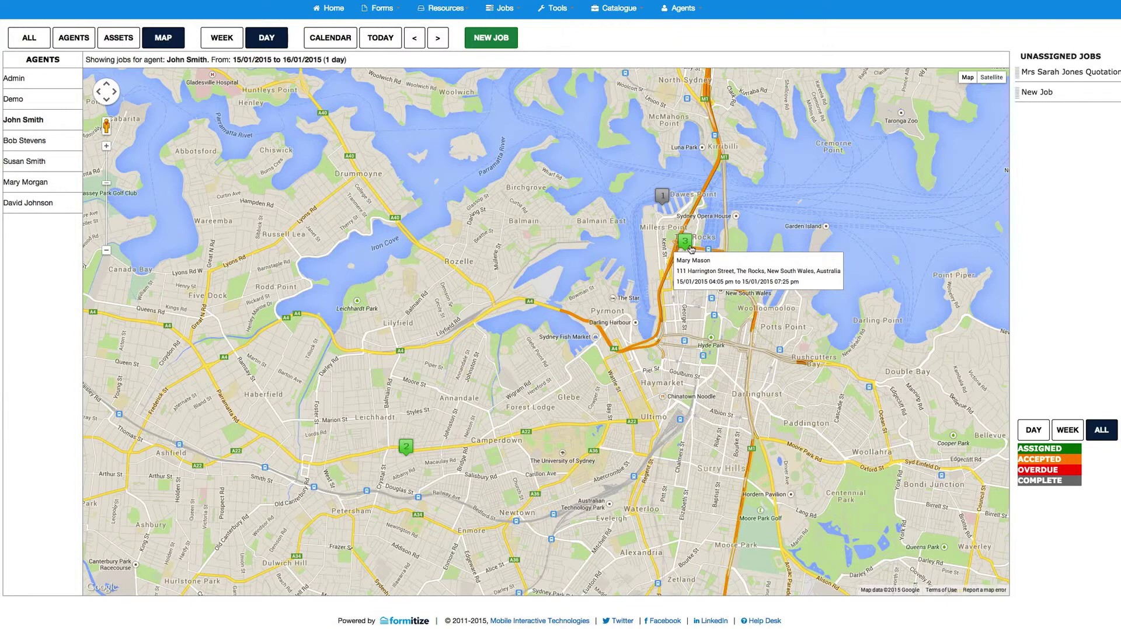
View the fourth and fifth agents' jobs on the map and inspect the details of the fifth agent's markers
{"action": "left_click", "coordinate": [35, 142]}
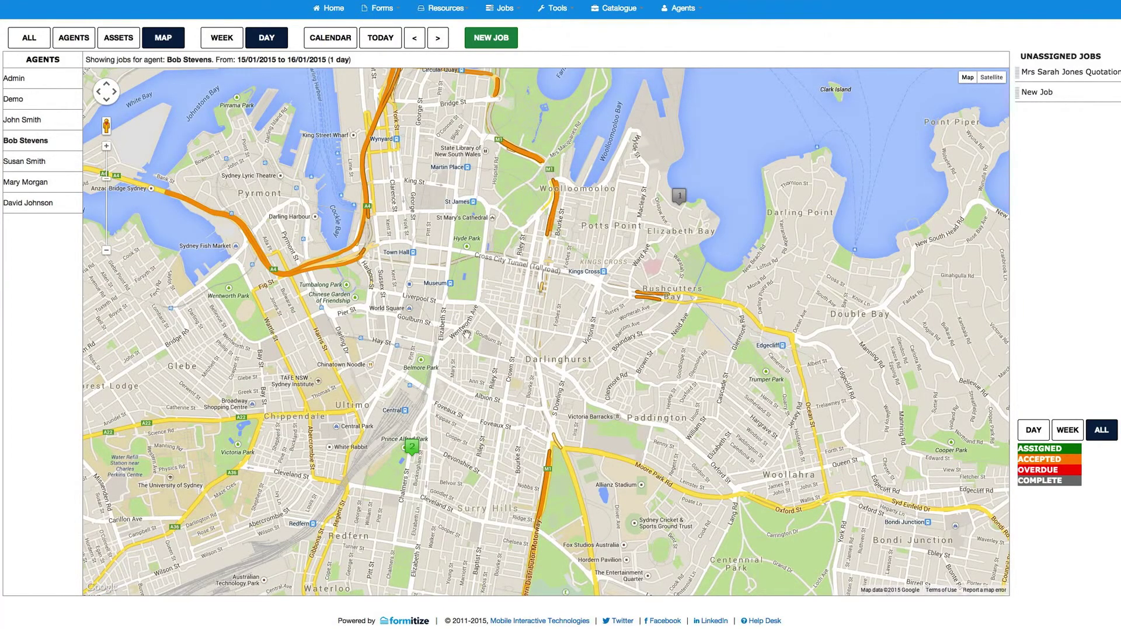
{"action": "left_click", "coordinate": [32, 168]}
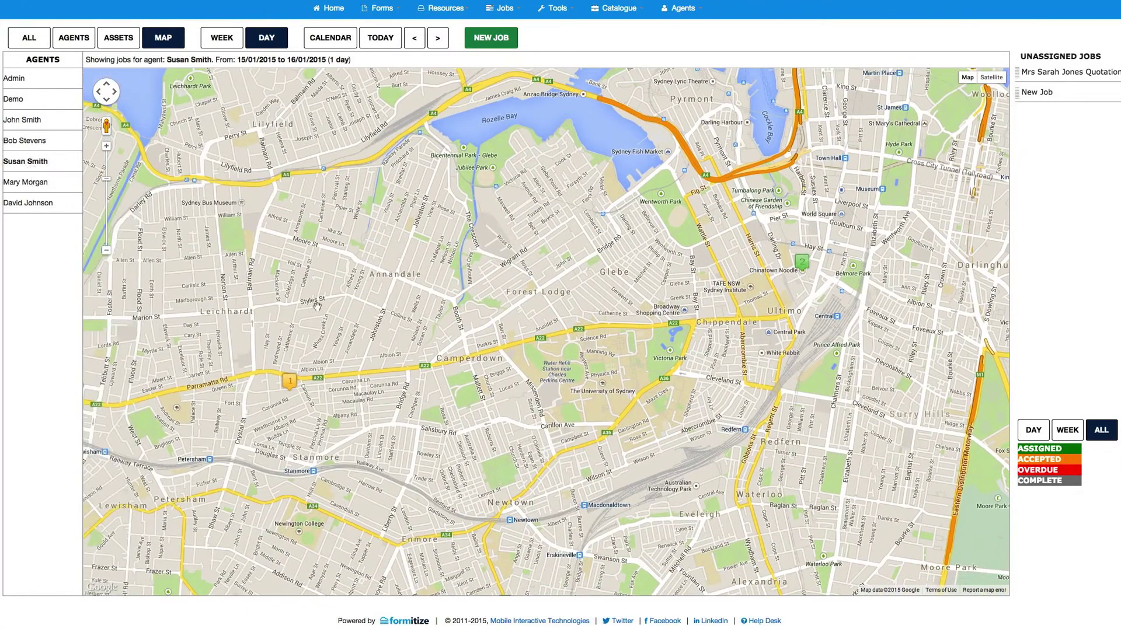
{"action": "mouse_move", "coordinate": [292, 387]}
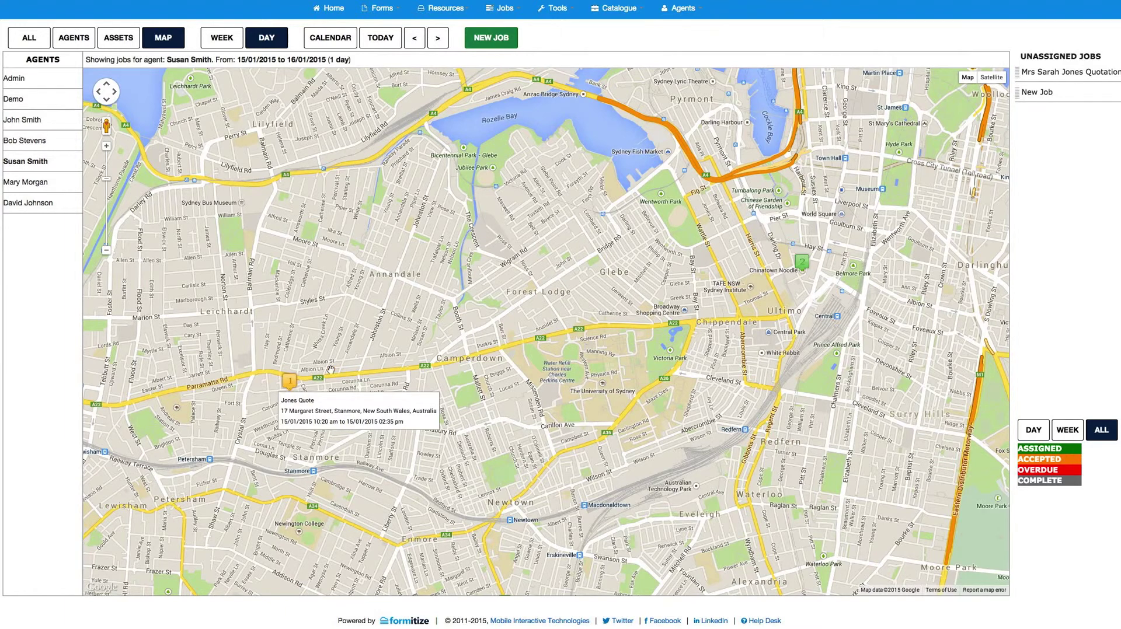
{"action": "mouse_move", "coordinate": [802, 271]}
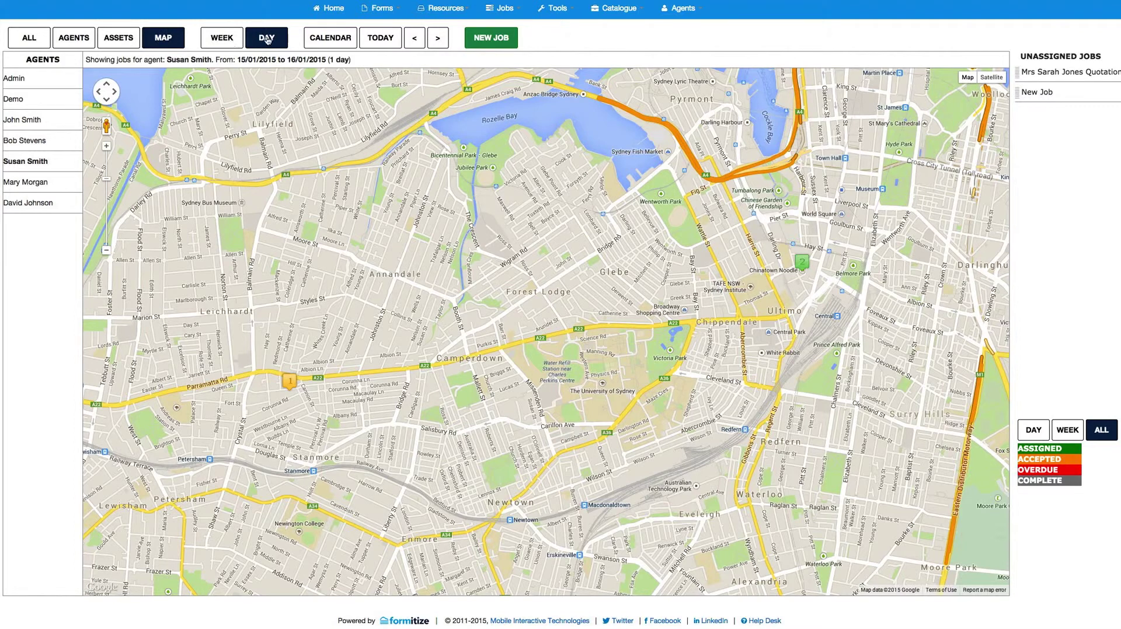
Show the agents and assets schedule for the whole week, and open and close the date picker
{"action": "left_click", "coordinate": [29, 39]}
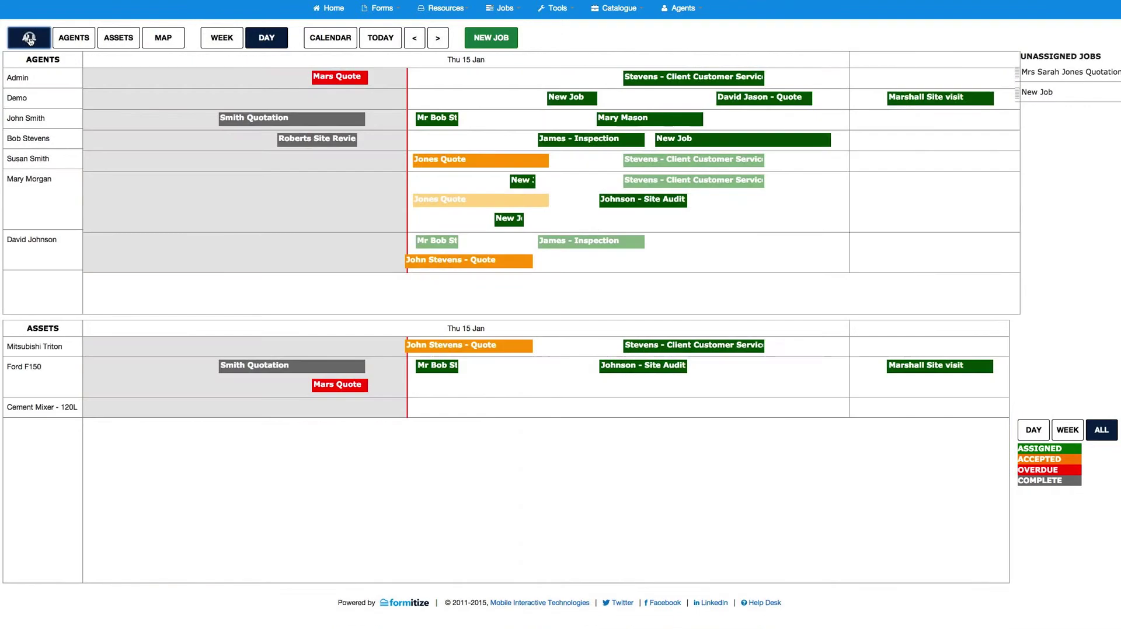
{"action": "left_click", "coordinate": [221, 38]}
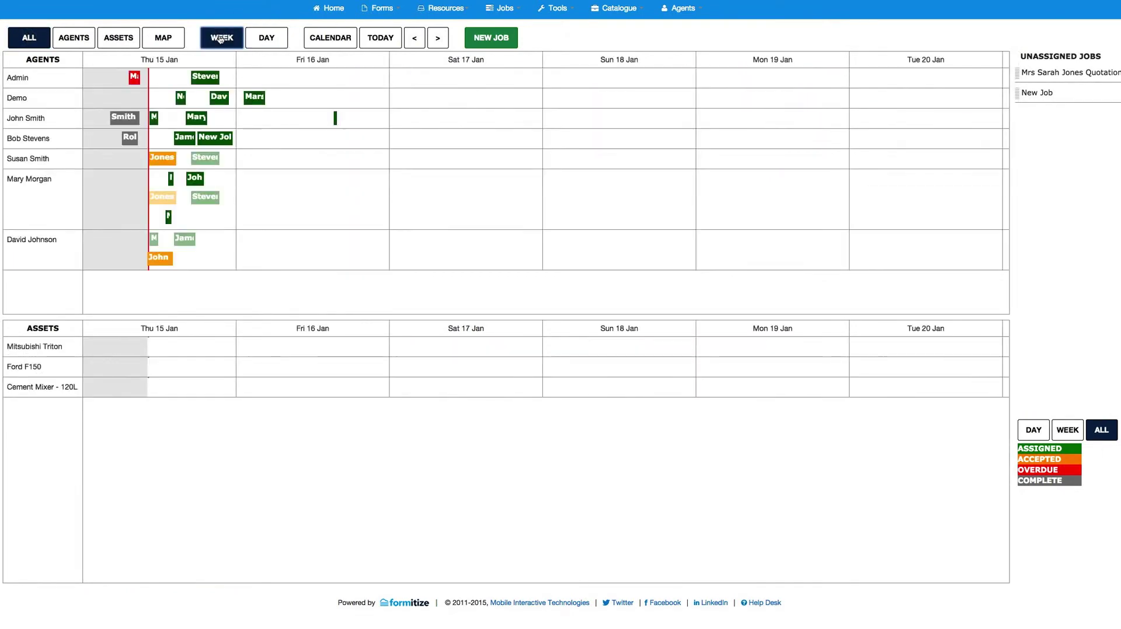
{"action": "left_click", "coordinate": [331, 39]}
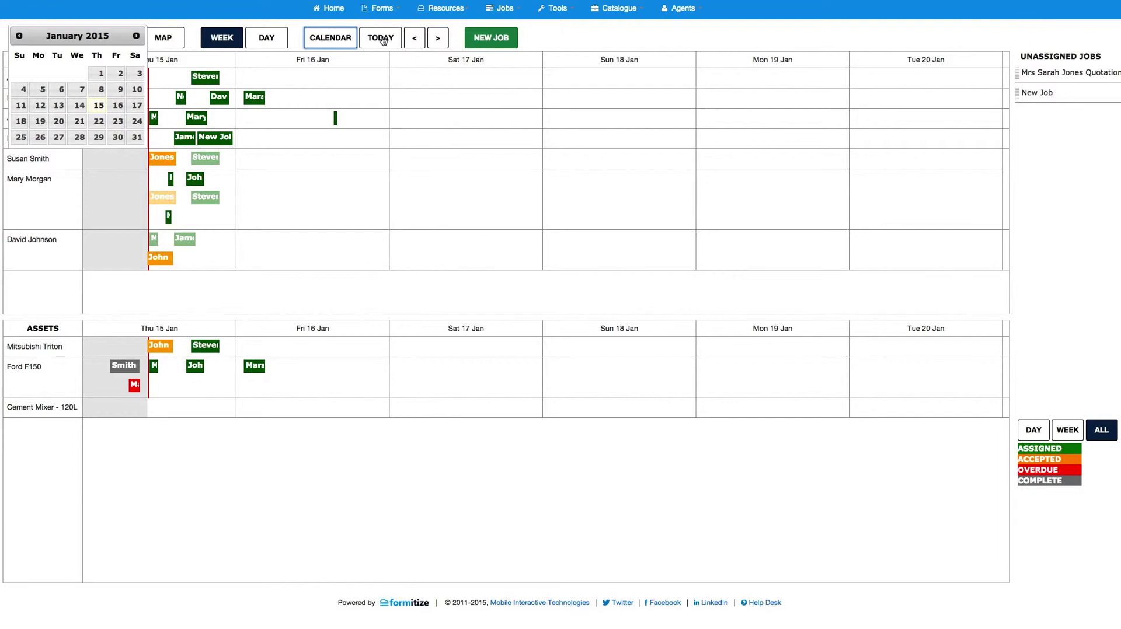
{"action": "left_click", "coordinate": [299, 38]}
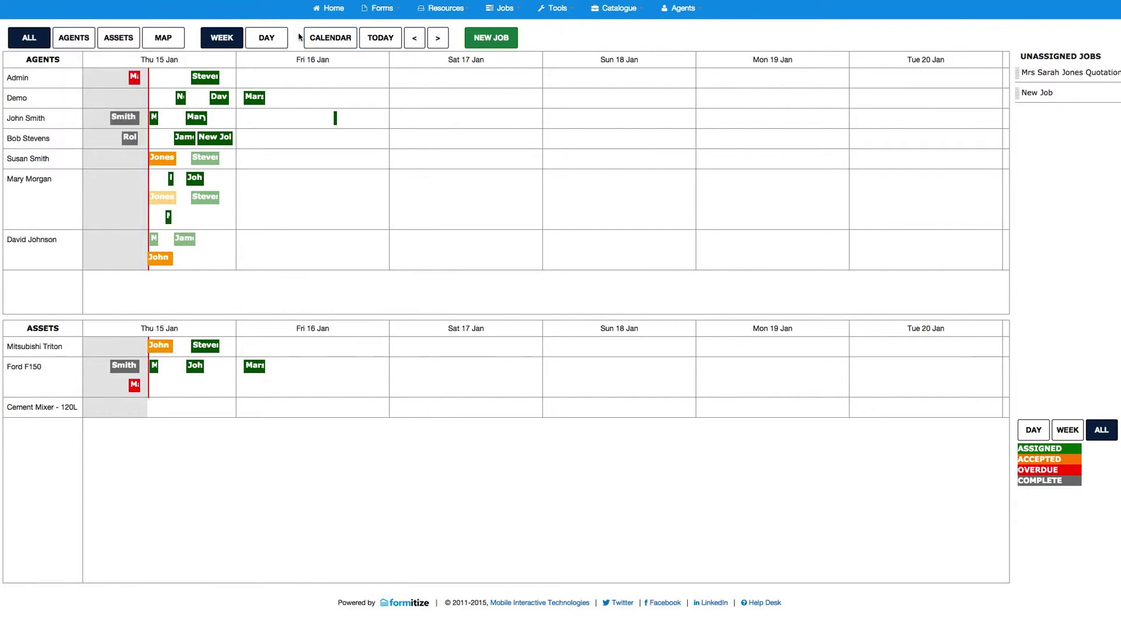
{"action": "mouse_move", "coordinate": [135, 88]}
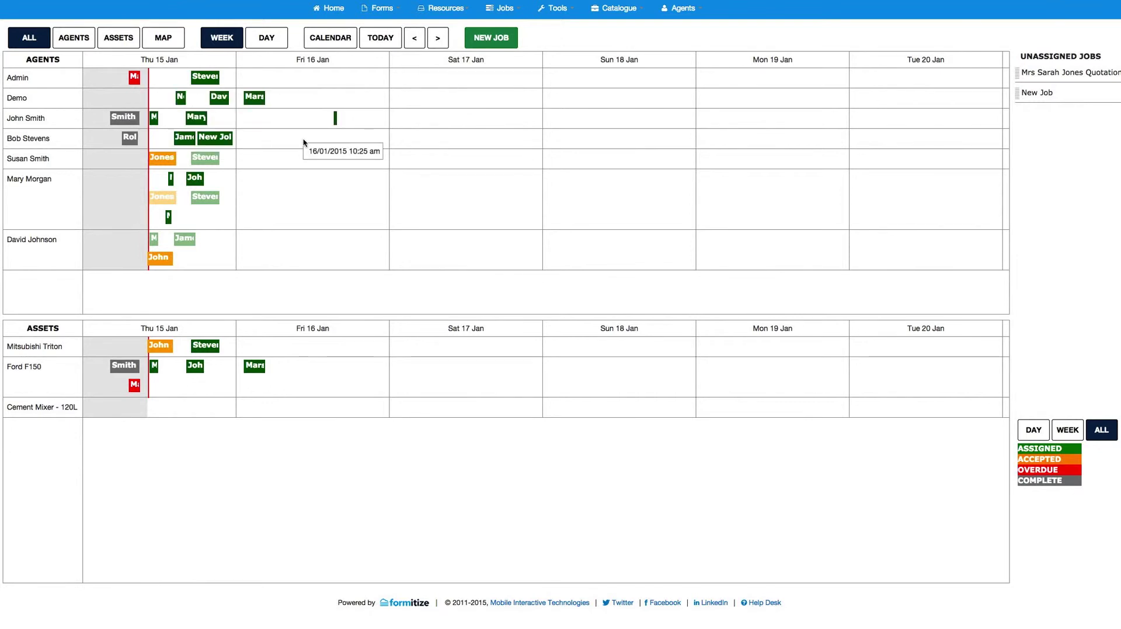
Open the list of all jobs to review their status, due dates and assignments, and return to the scheduler
{"action": "left_click", "coordinate": [503, 8]}
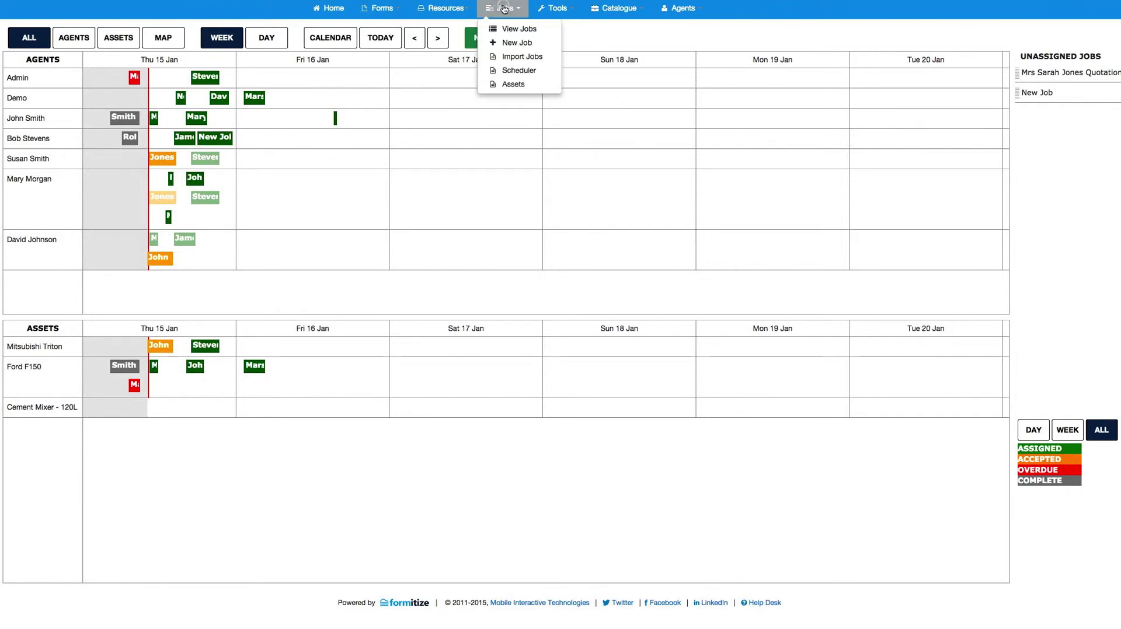
{"action": "left_click", "coordinate": [525, 30]}
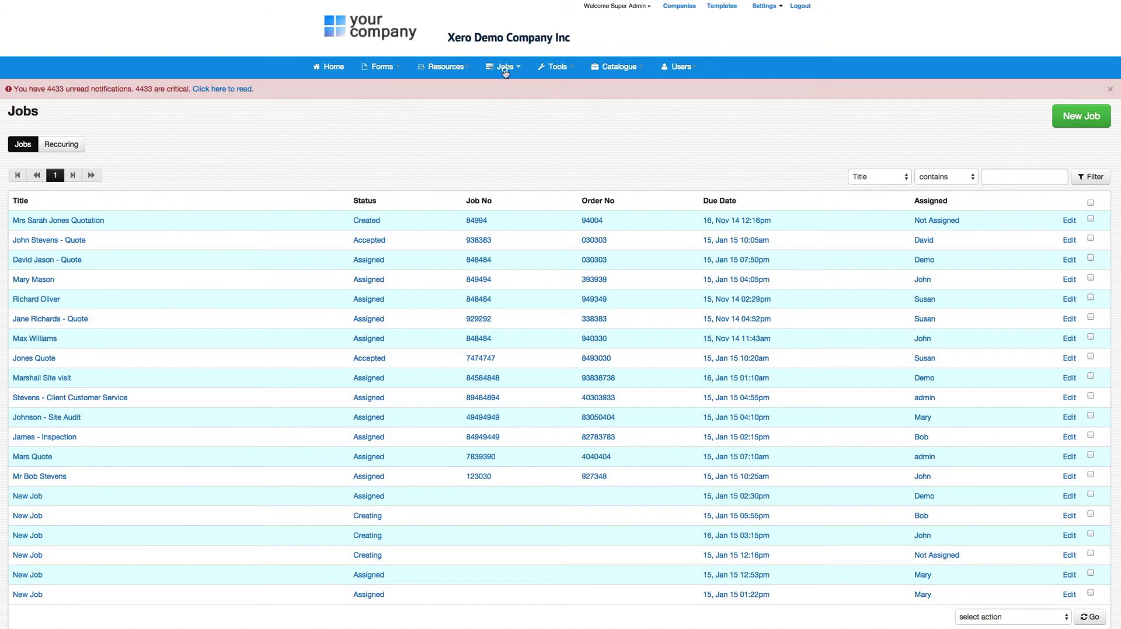
{"action": "left_click", "coordinate": [505, 70]}
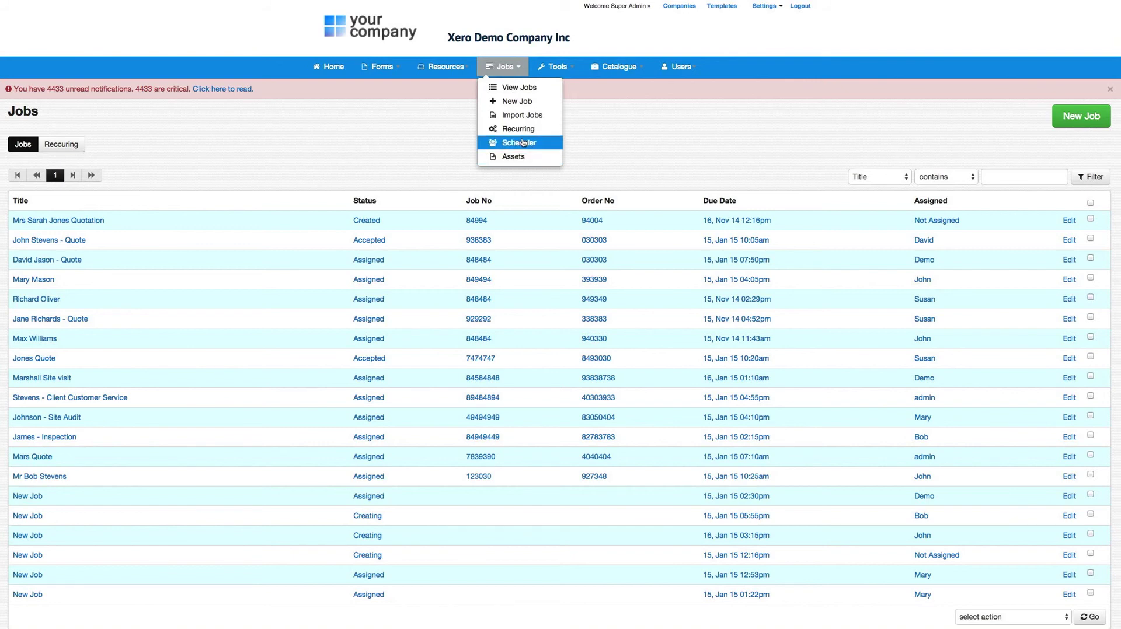
{"action": "left_click", "coordinate": [523, 142]}
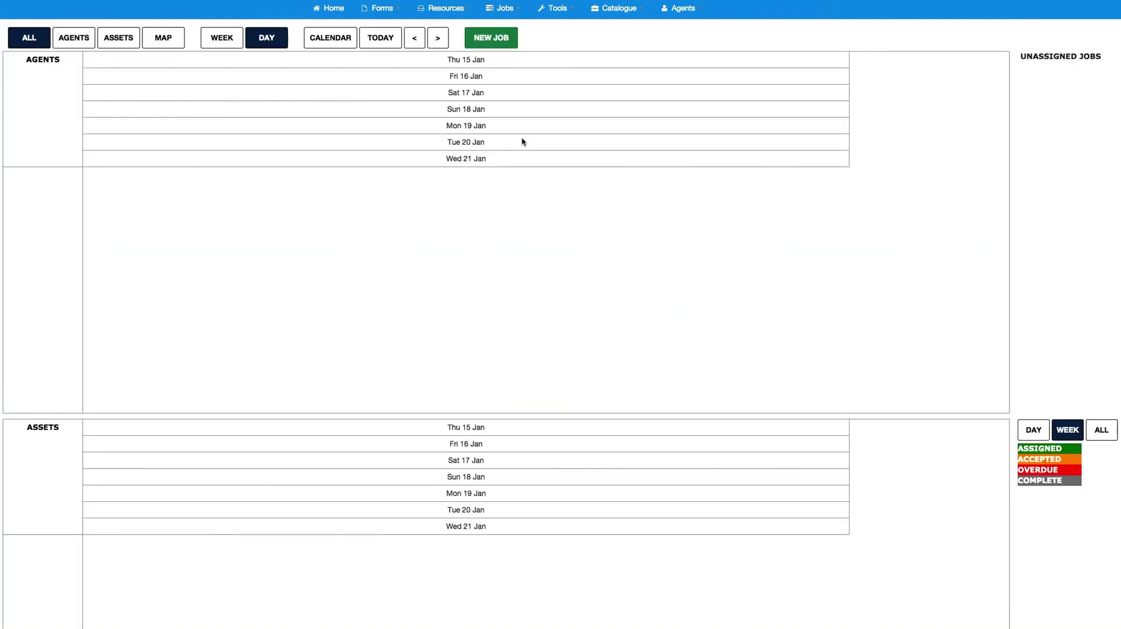